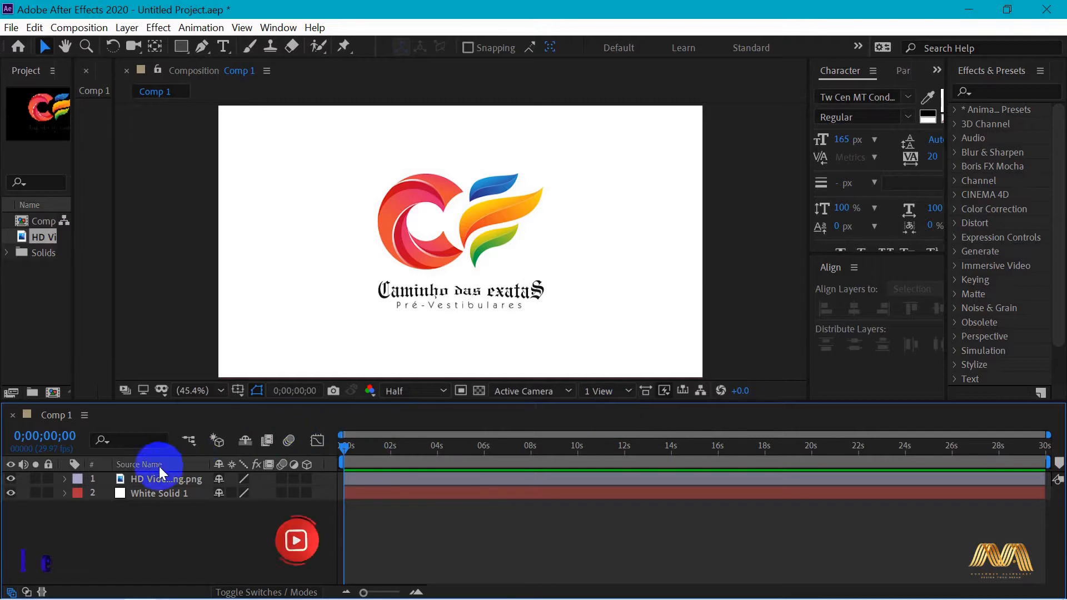
# Expand the transform properties of the logo image layer and enable an expression on its Rotation, giving the timeline more height
pyautogui.click(157, 479)
pyautogui.click(64, 479)
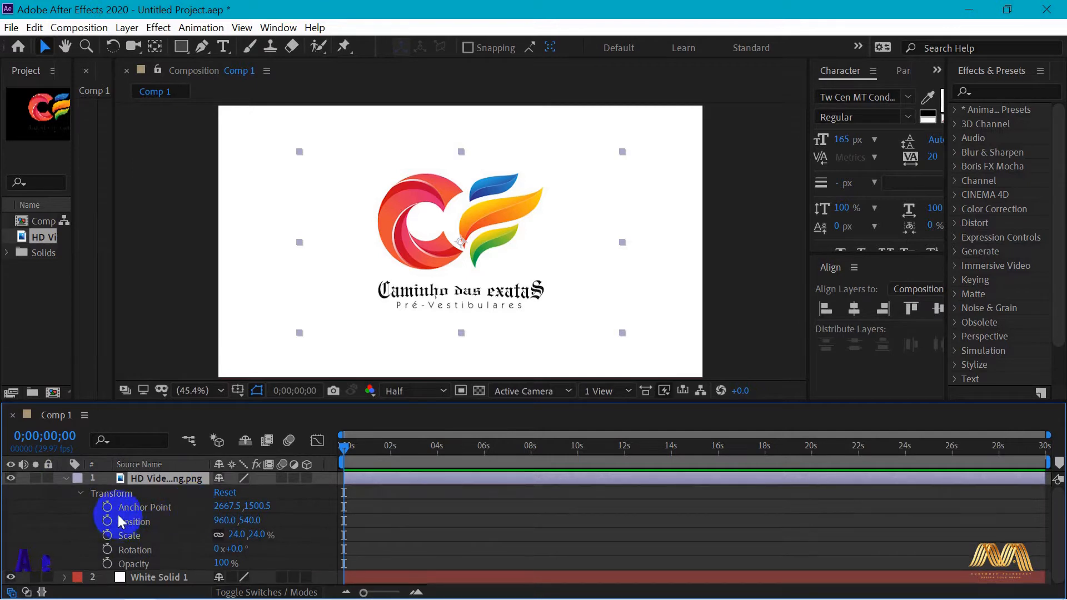
pyautogui.click(133, 551)
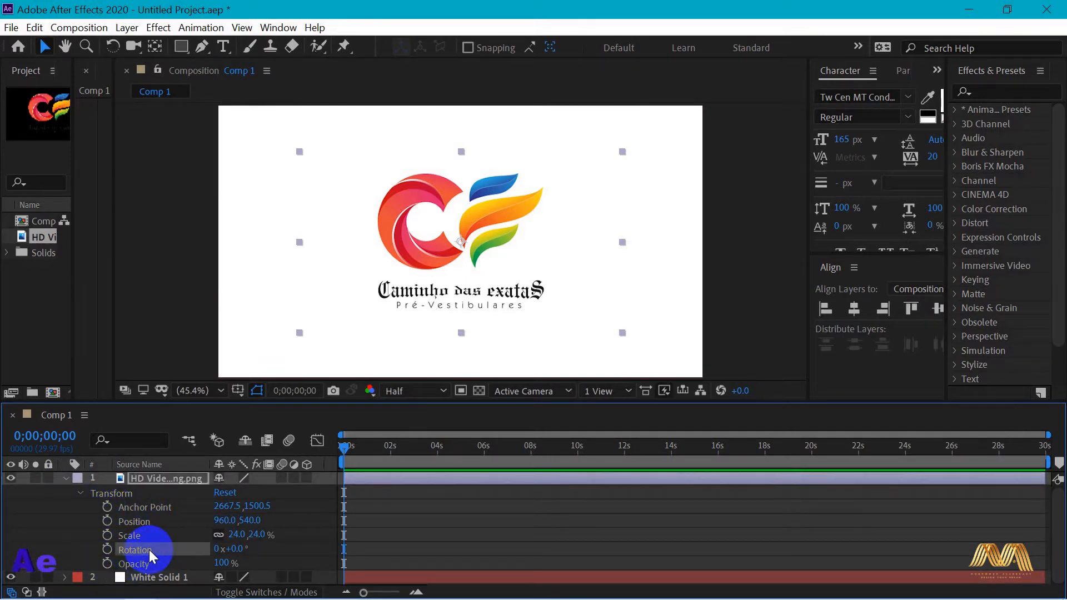
pyautogui.keyDown('alt'); pyautogui.click(108, 550); pyautogui.keyUp('alt')
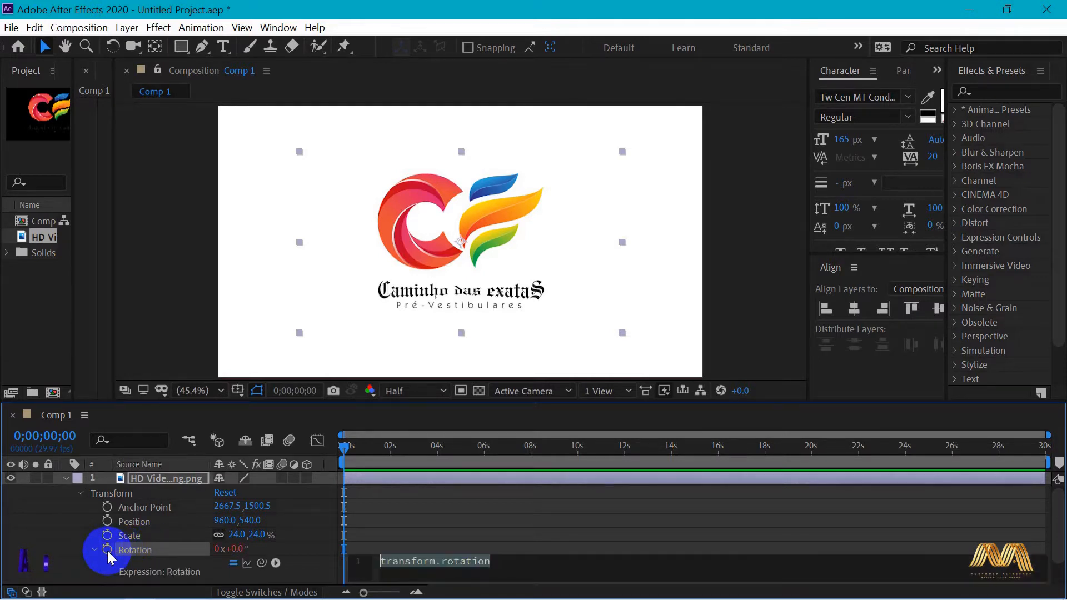
pyautogui.moveTo(530, 402); pyautogui.dragTo(541, 360)
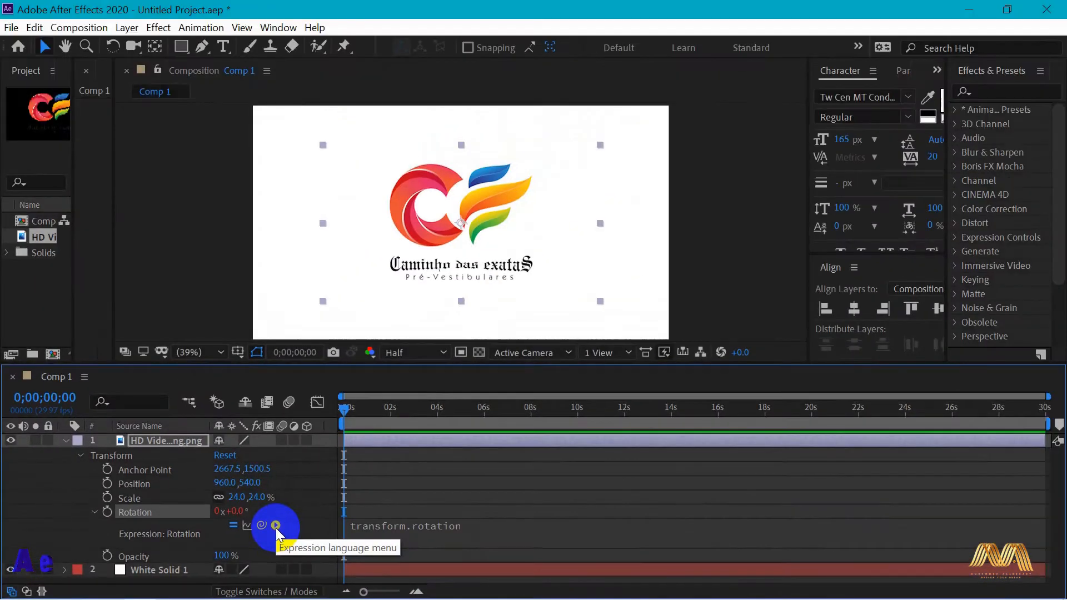
# Insert the Global time element from the expression language list into the logo layer's Rotation expression
pyautogui.click(534, 451)
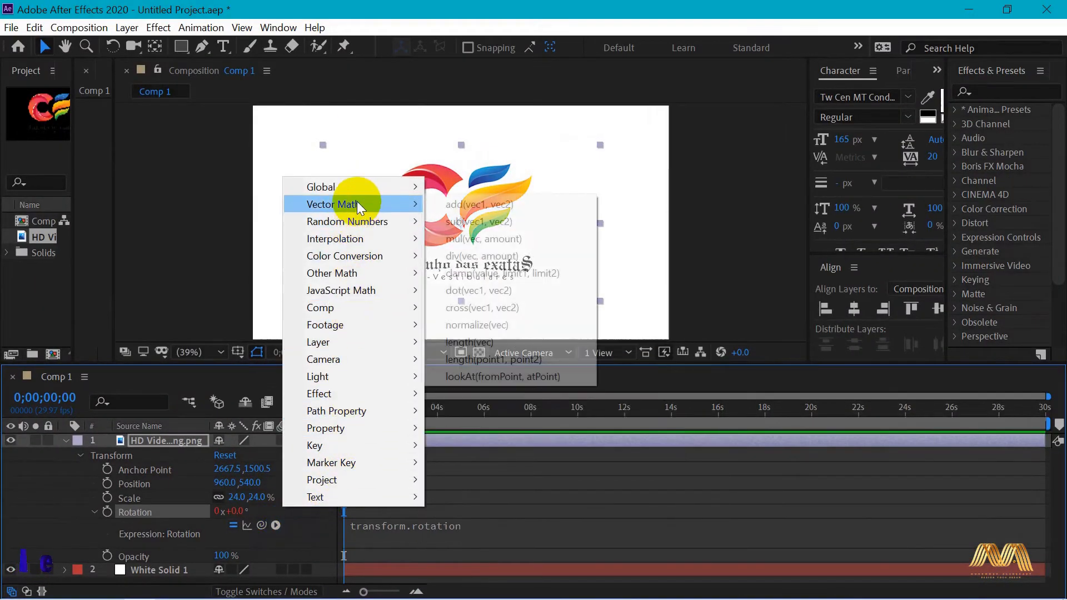
pyautogui.moveTo(360, 191)
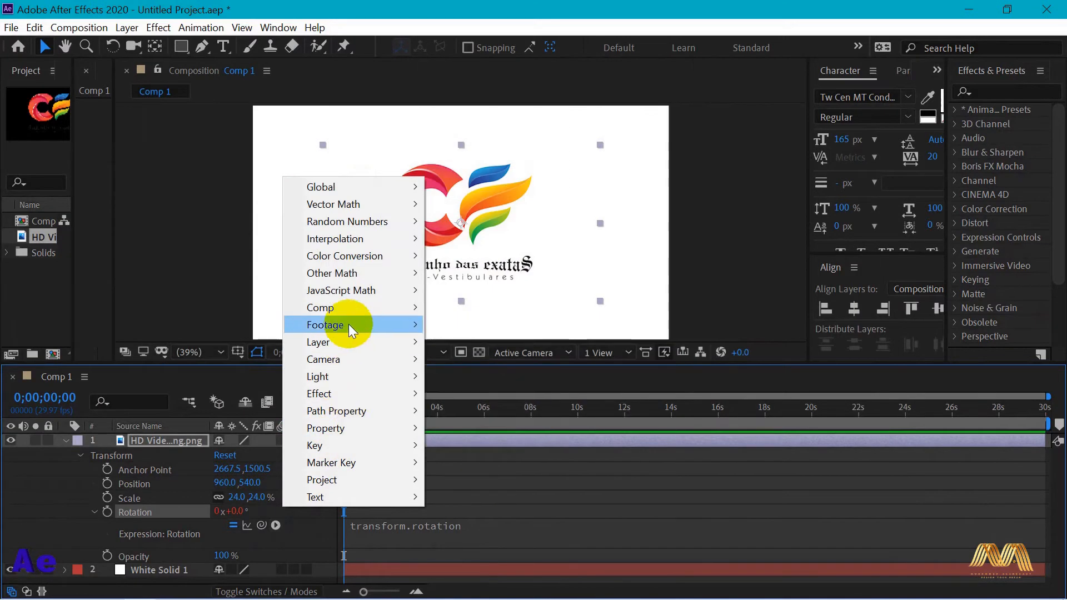
pyautogui.moveTo(352, 222)
pyautogui.moveTo(358, 290)
pyautogui.moveTo(364, 315)
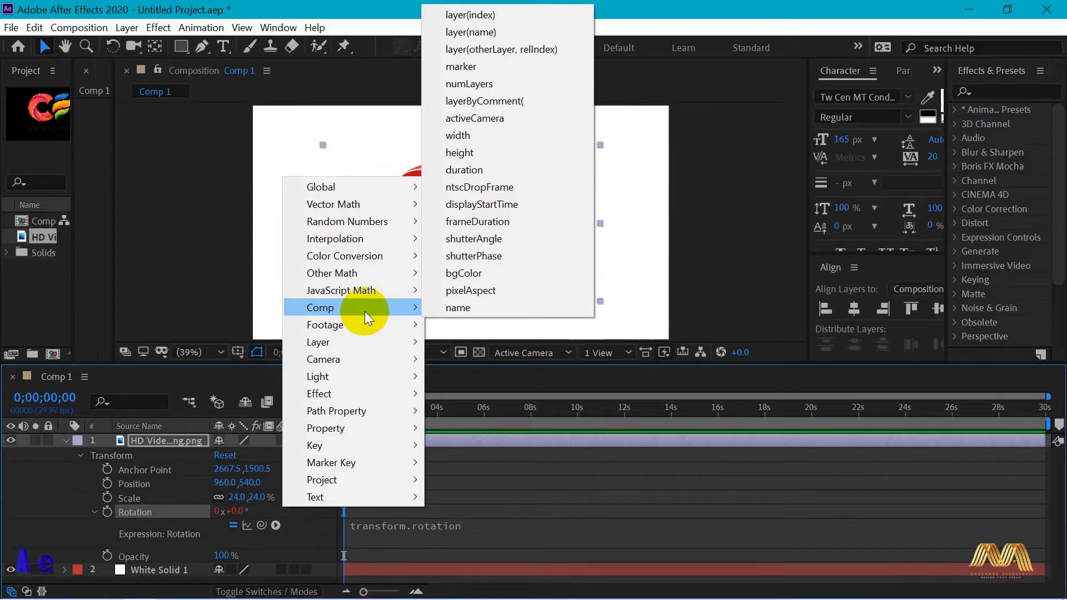
pyautogui.moveTo(365, 445)
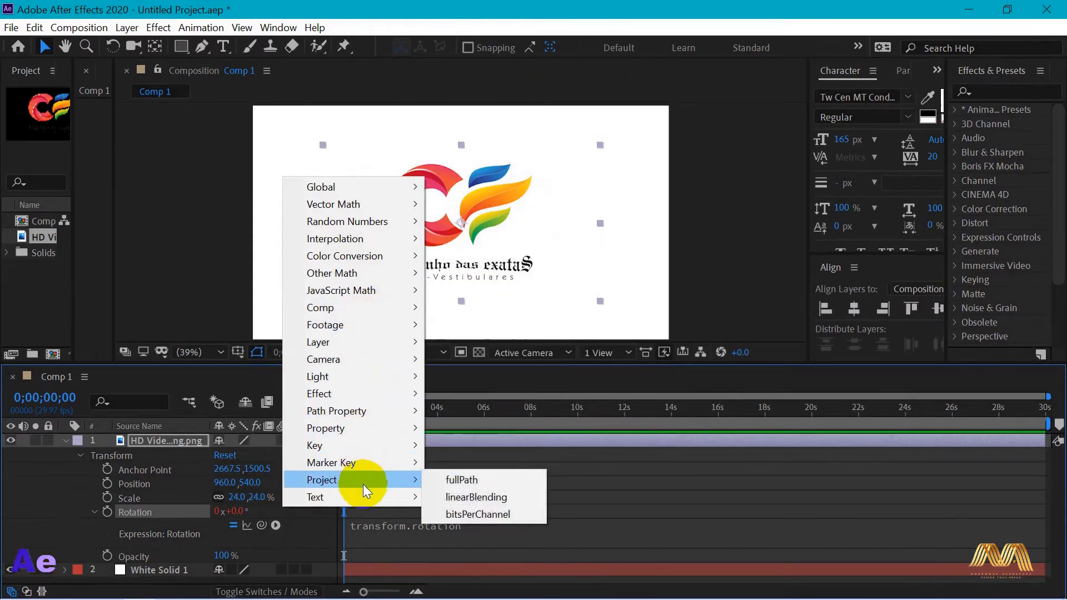
pyautogui.moveTo(406, 188)
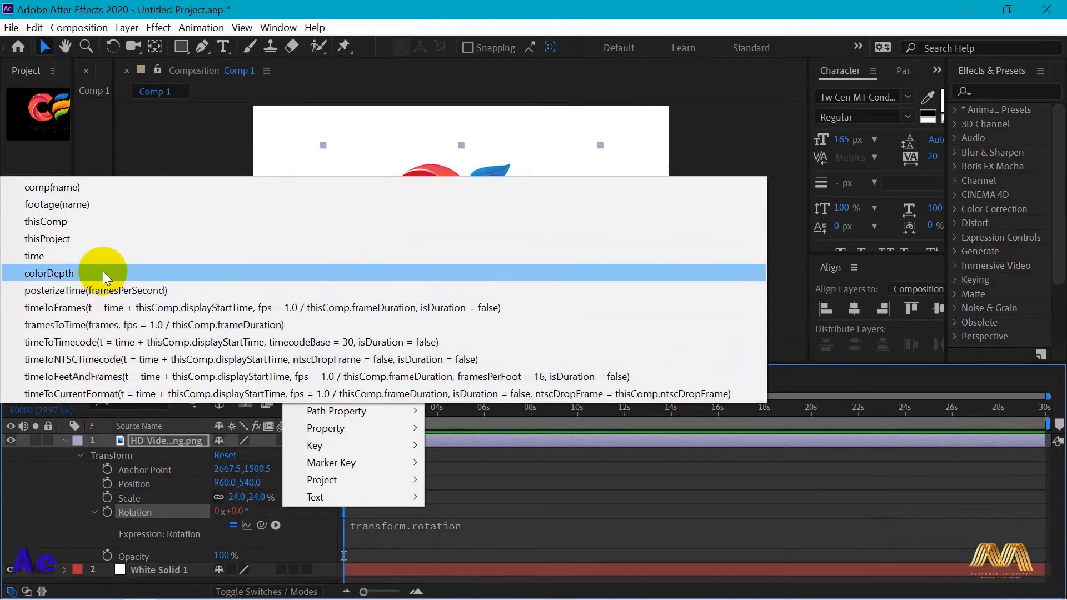
pyautogui.click(61, 257)
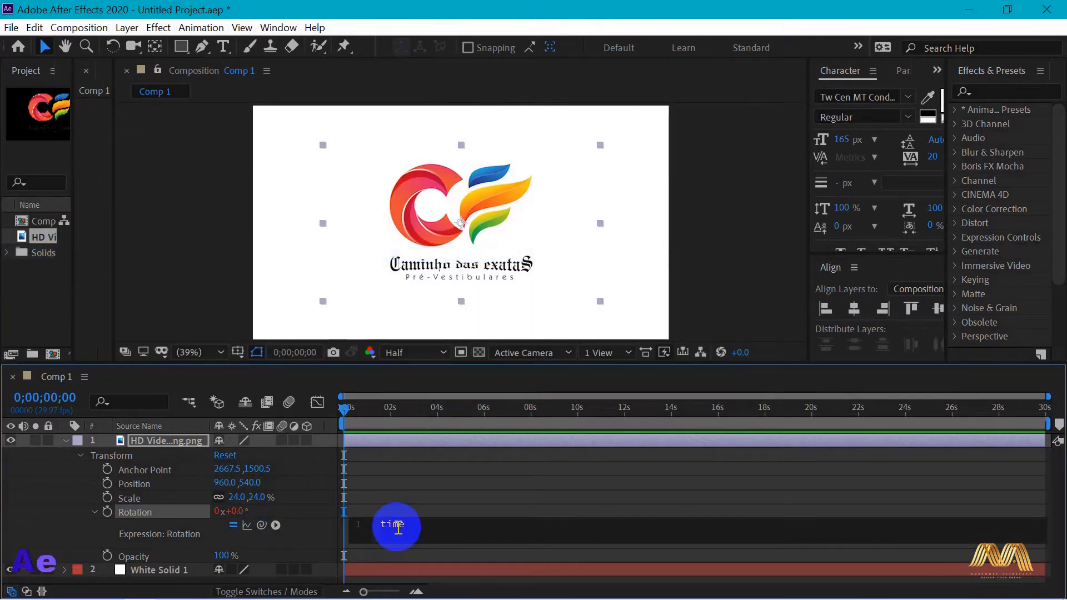
# Remove the logo layer's Rotation expression and create it anew, entering time as the expression text
pyautogui.click(110, 515)
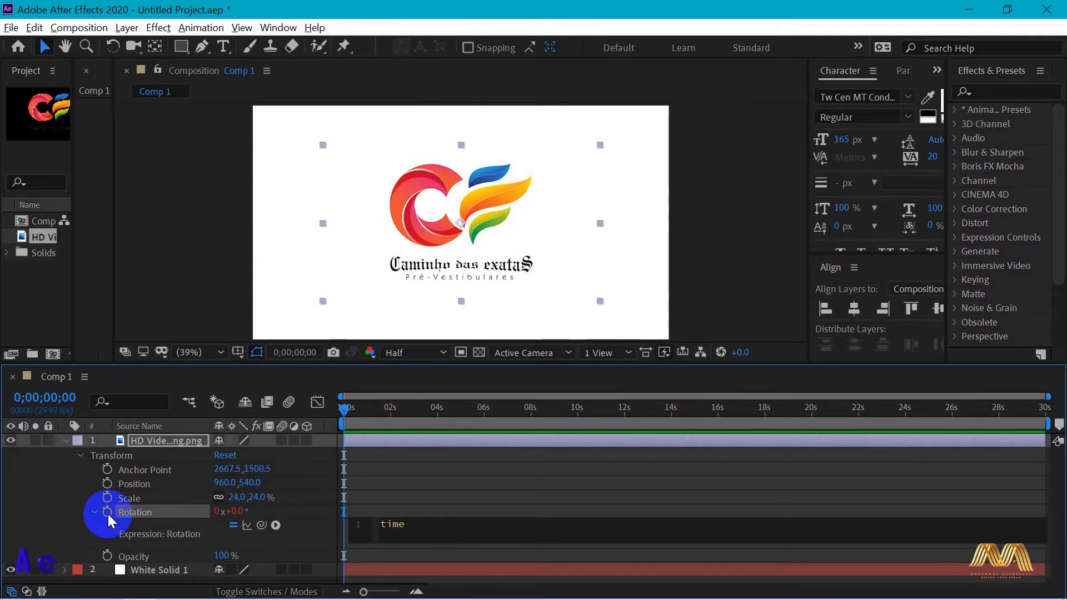
pyautogui.keyDown('alt'); pyautogui.click(108, 513); pyautogui.keyUp('alt')
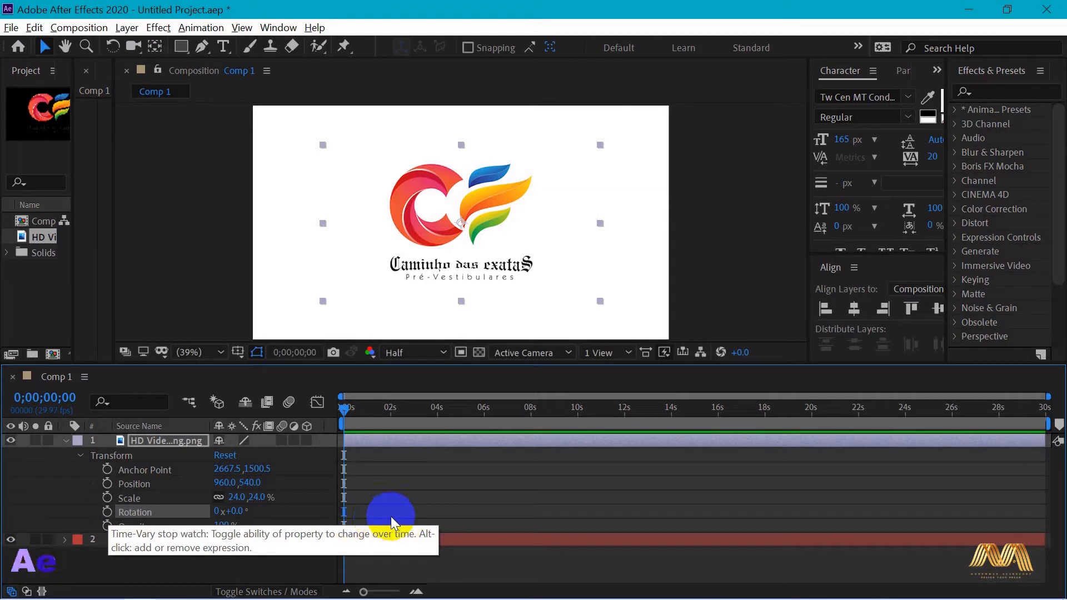
pyautogui.keyDown('alt'); pyautogui.click(109, 514); pyautogui.keyUp('alt')
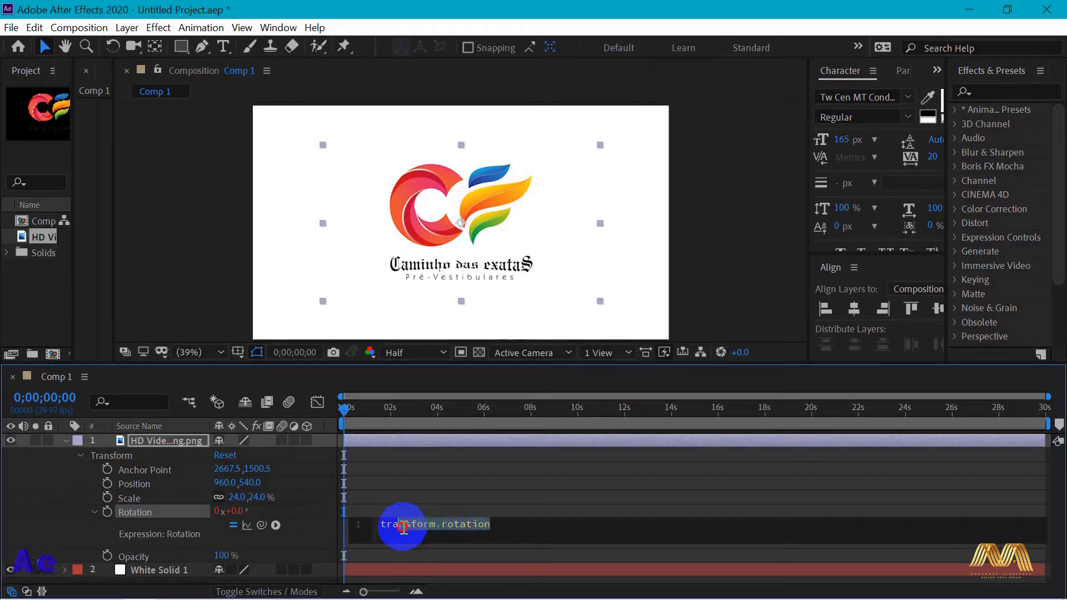
pyautogui.press('BackSpace')
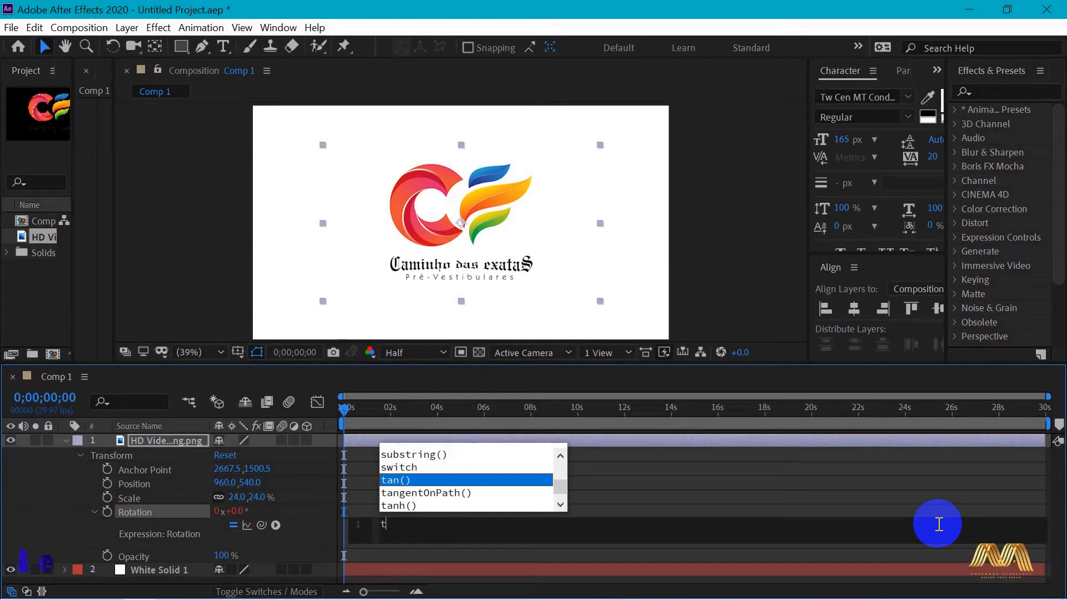
pyautogui.write('t')
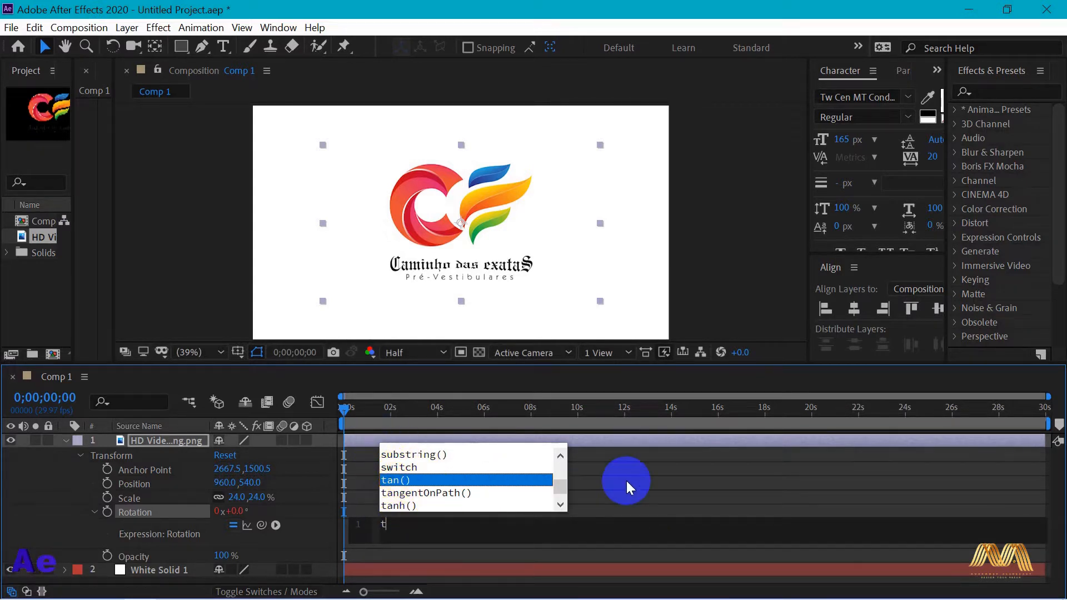
pyautogui.write('i')
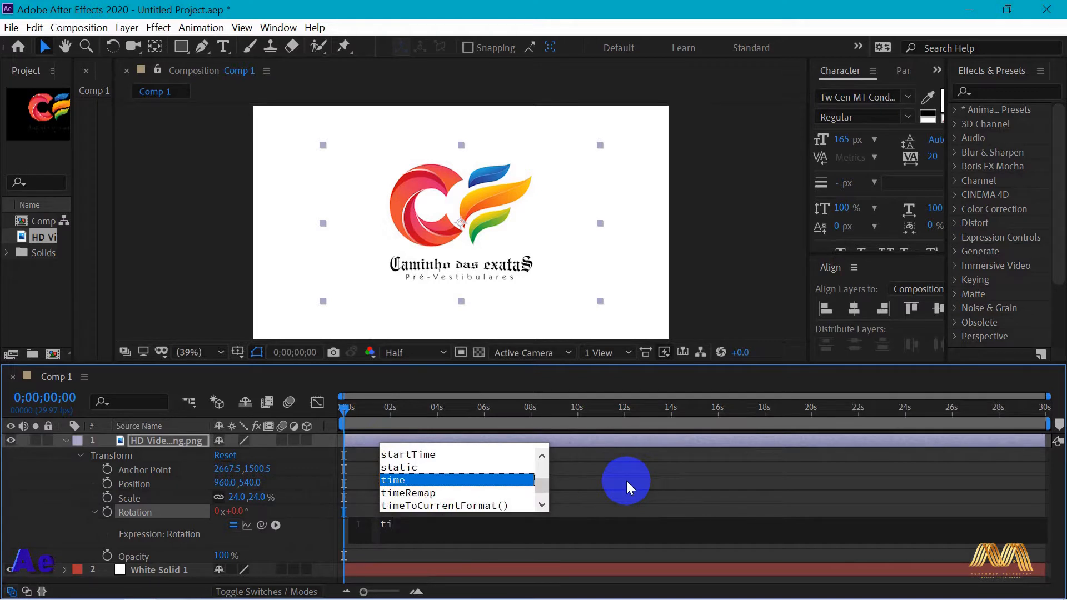
pyautogui.write('me')
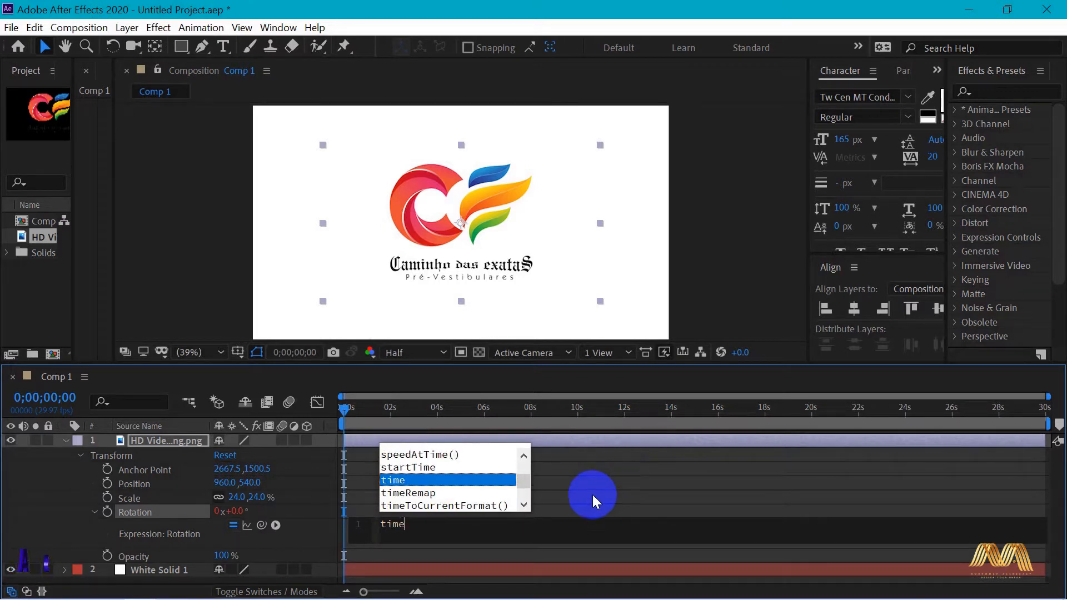
pyautogui.click(575, 509)
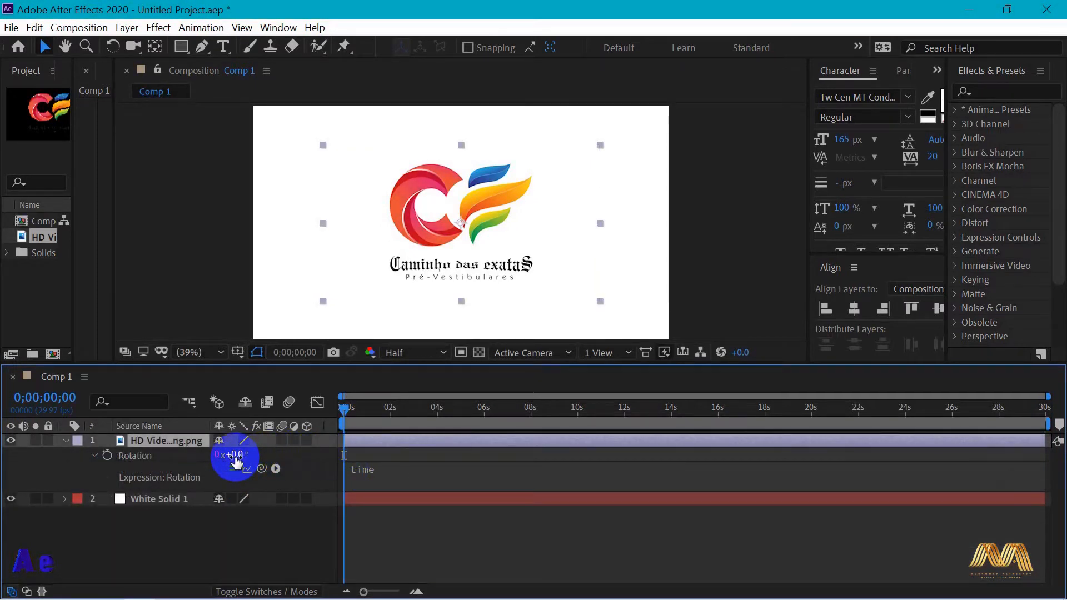
# Examine the logo's Rotation value at the start of the composition and at about one second, frame 0;00;00;29
pyautogui.moveTo(236, 457); pyautogui.dragTo(447, 461)
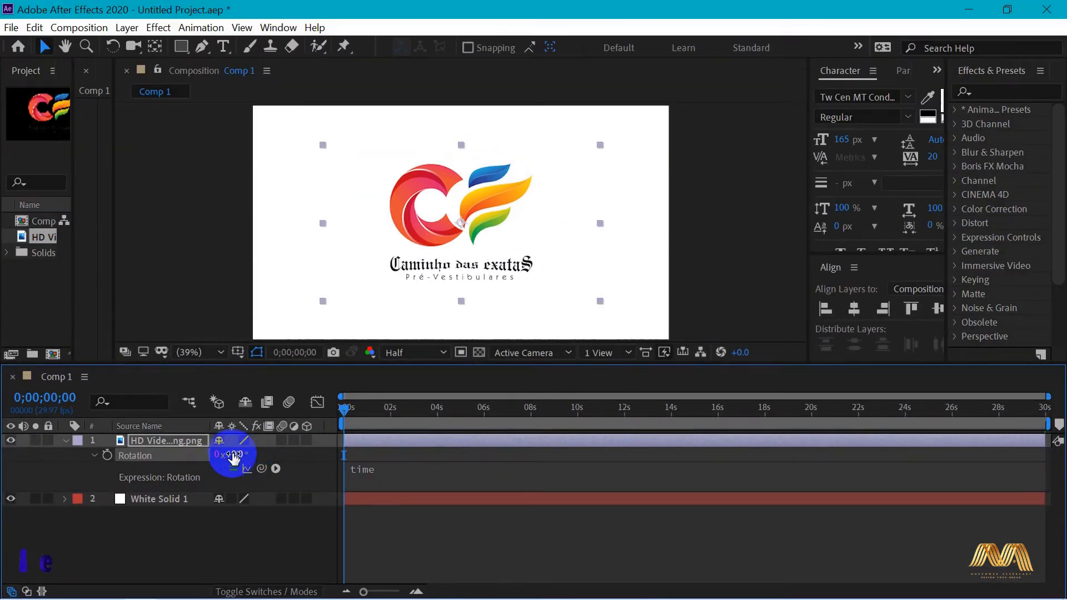
pyautogui.moveTo(250, 446); pyautogui.dragTo(351, 456)
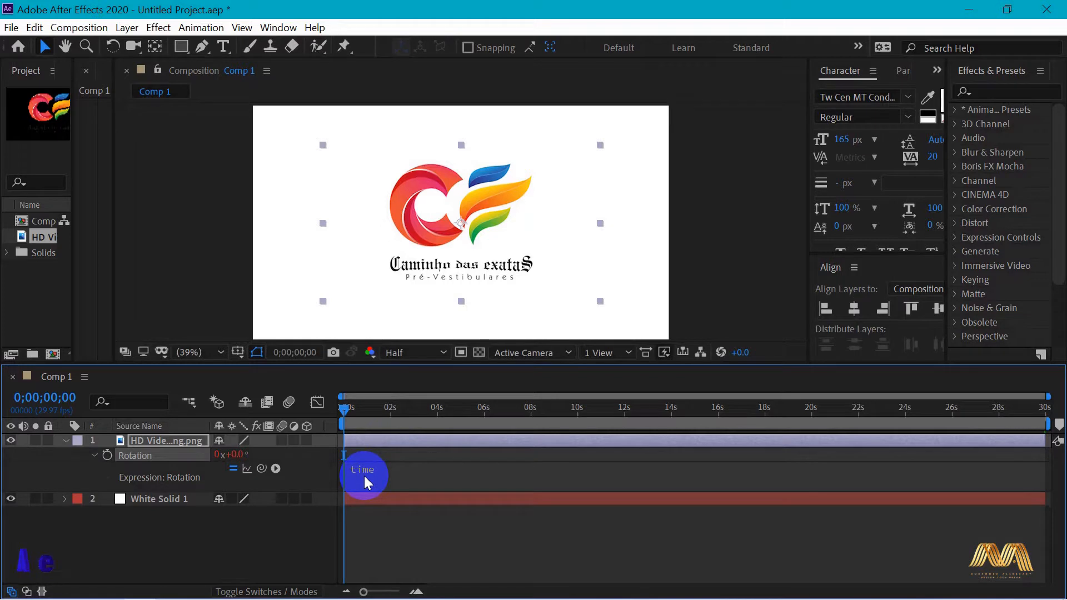
pyautogui.moveTo(345, 409); pyautogui.dragTo(330, 475)
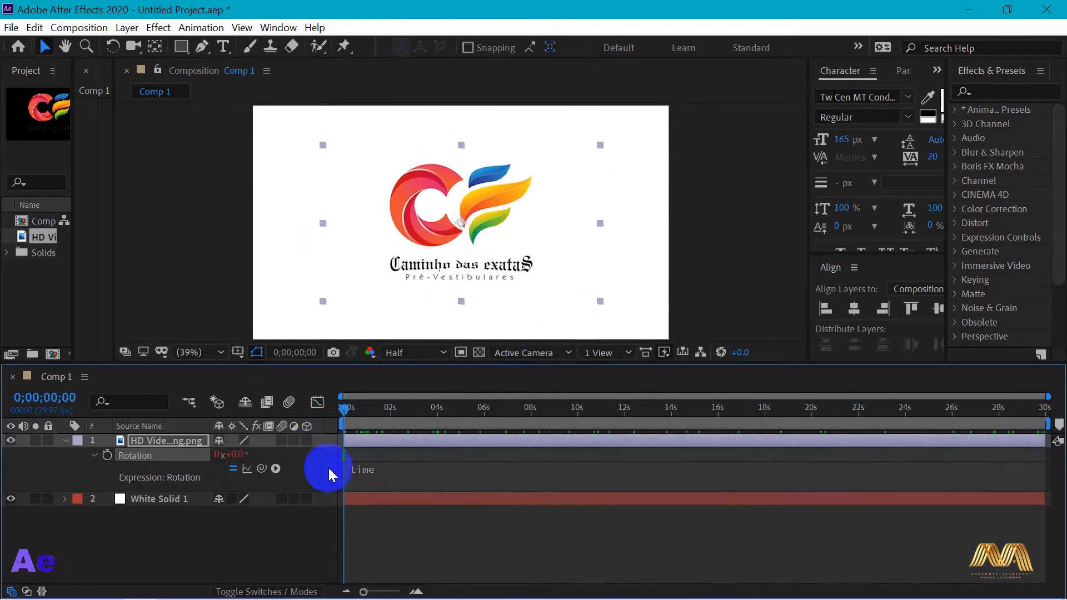
pyautogui.moveTo(364, 592); pyautogui.dragTo(383, 594)
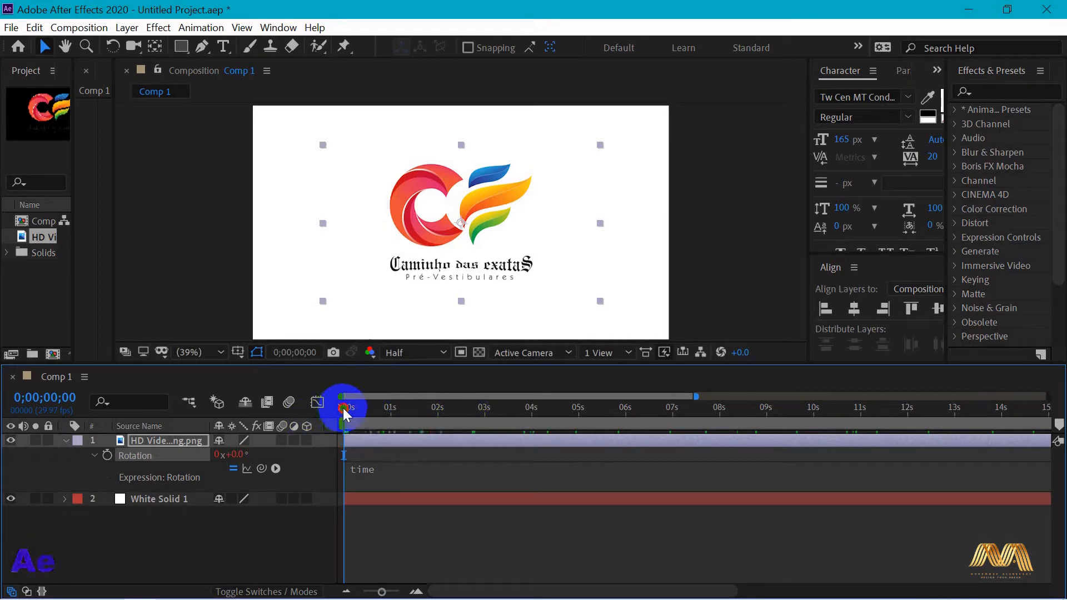
pyautogui.moveTo(345, 417); pyautogui.dragTo(392, 411)
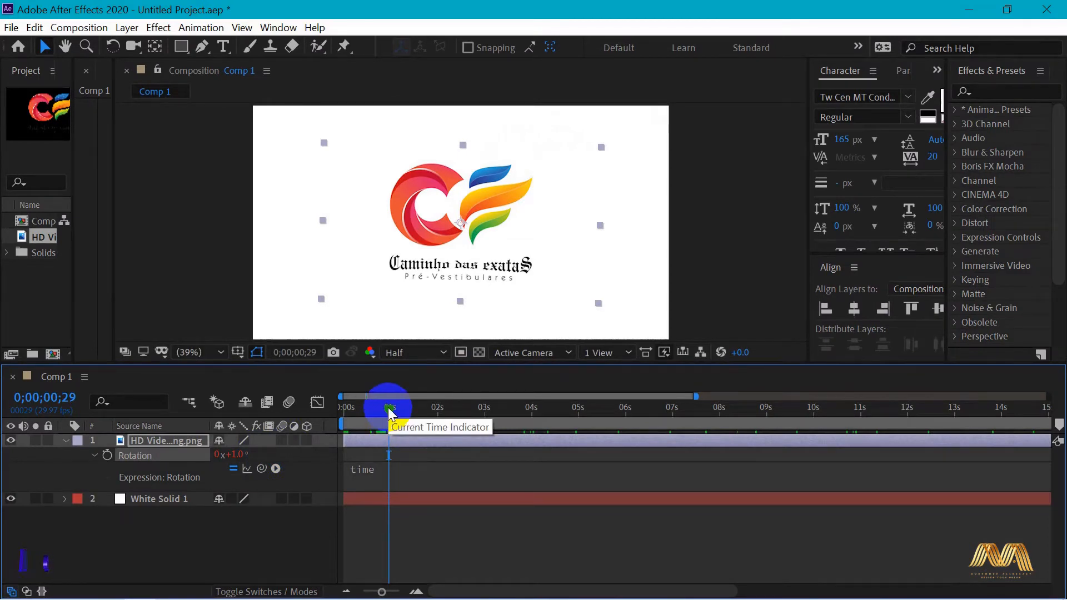
# Scrub to the end of the composition at 0;00;29;29 to check the logo's rotation and return to the start
pyautogui.moveTo(389, 412); pyautogui.dragTo(594, 411)
pyautogui.moveTo(381, 591); pyautogui.dragTo(339, 590)
pyautogui.moveTo(465, 411); pyautogui.dragTo(1047, 411)
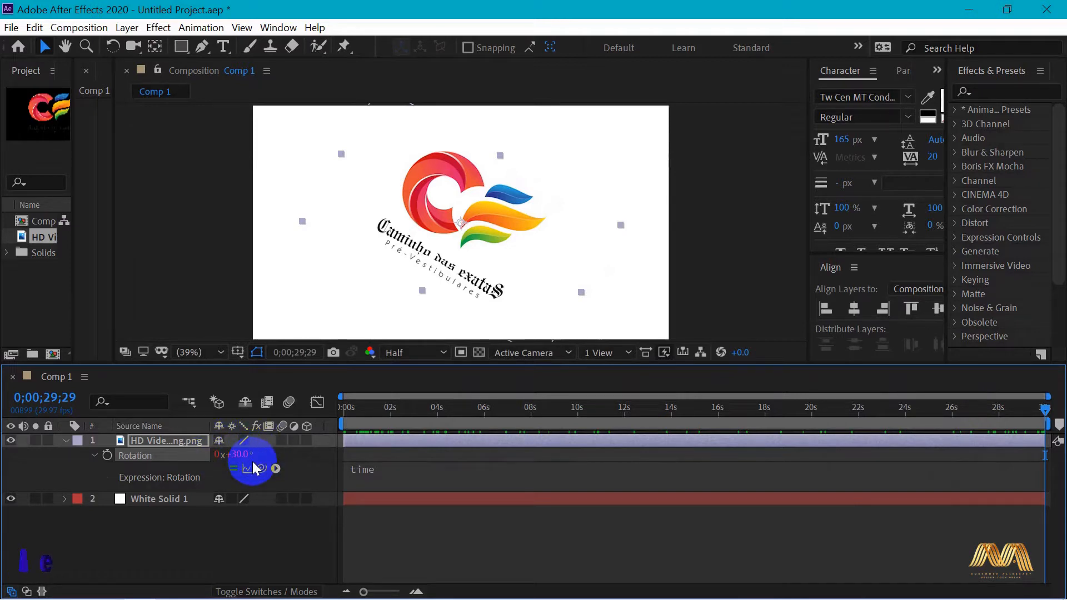
pyautogui.moveTo(838, 418); pyautogui.dragTo(298, 424)
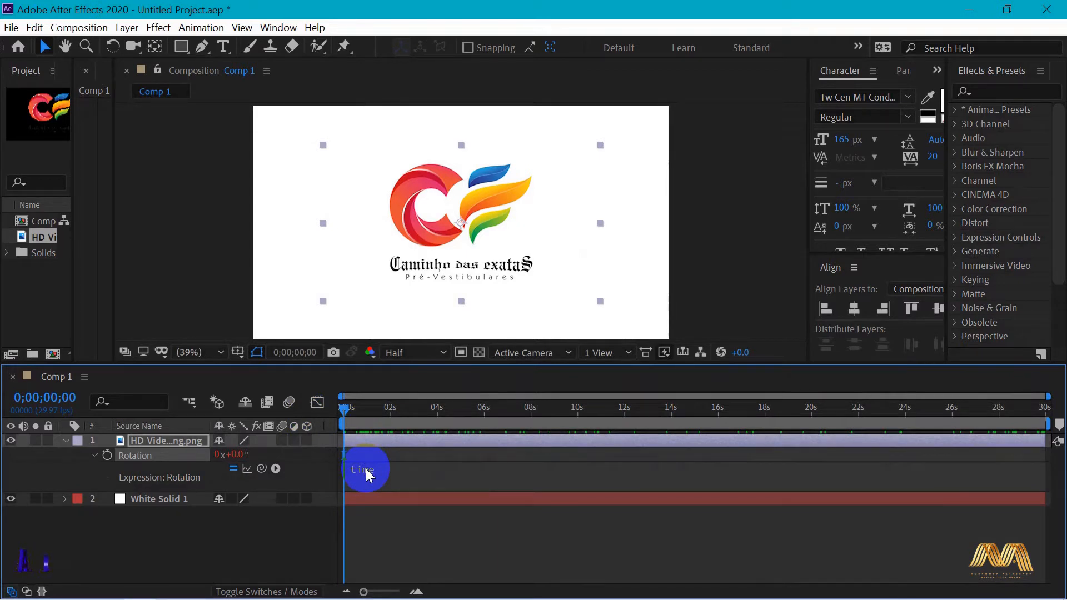
# Change the logo layer's Rotation expression to time*2
pyautogui.click(383, 475)
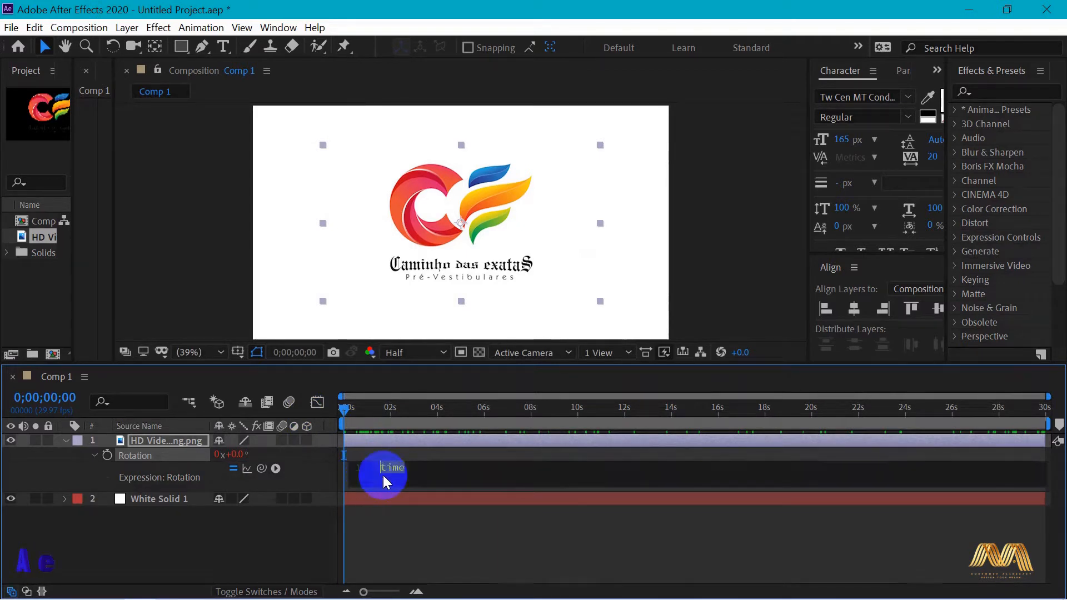
pyautogui.click(414, 468)
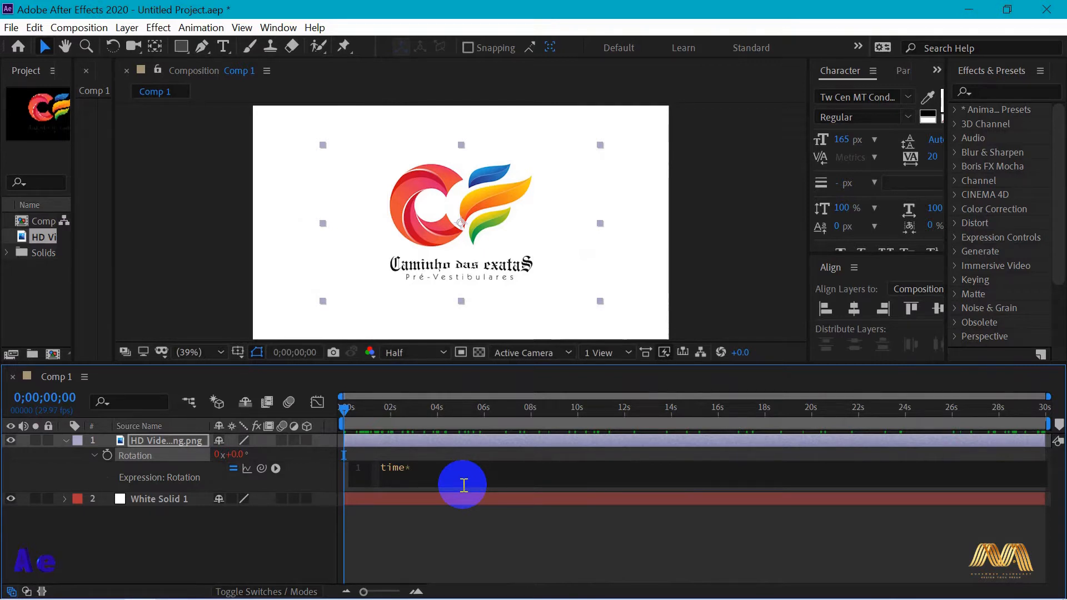
pyautogui.write('2')
pyautogui.click(461, 512)
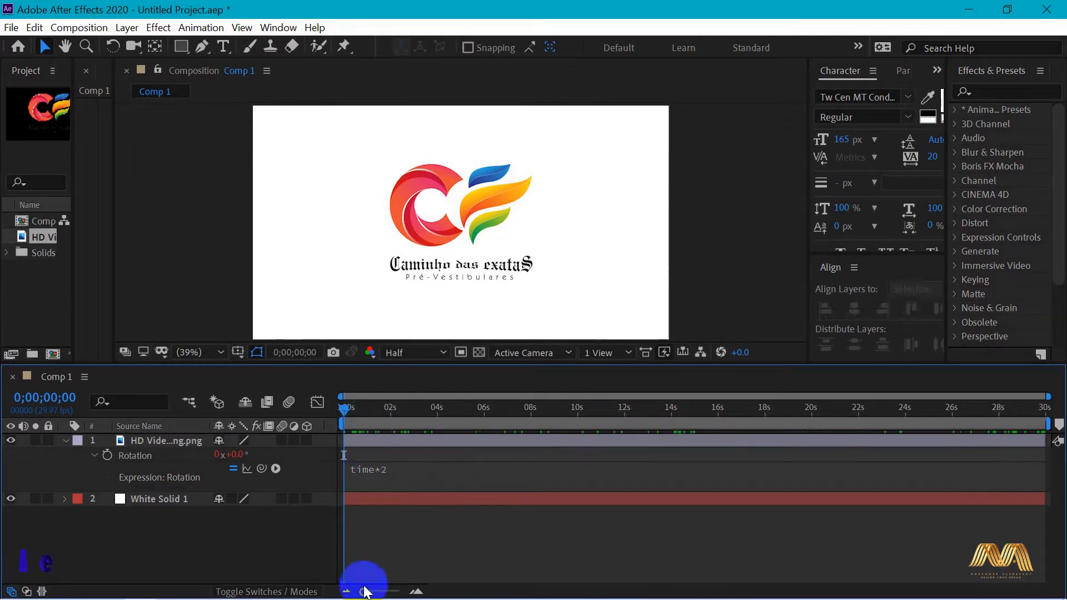
# Check the logo's Rotation value at 0;00;01;00 and at 0;00;29;29, and return to the composition's first frame
pyautogui.moveTo(363, 591); pyautogui.dragTo(385, 592)
pyautogui.moveTo(342, 409); pyautogui.dragTo(405, 410)
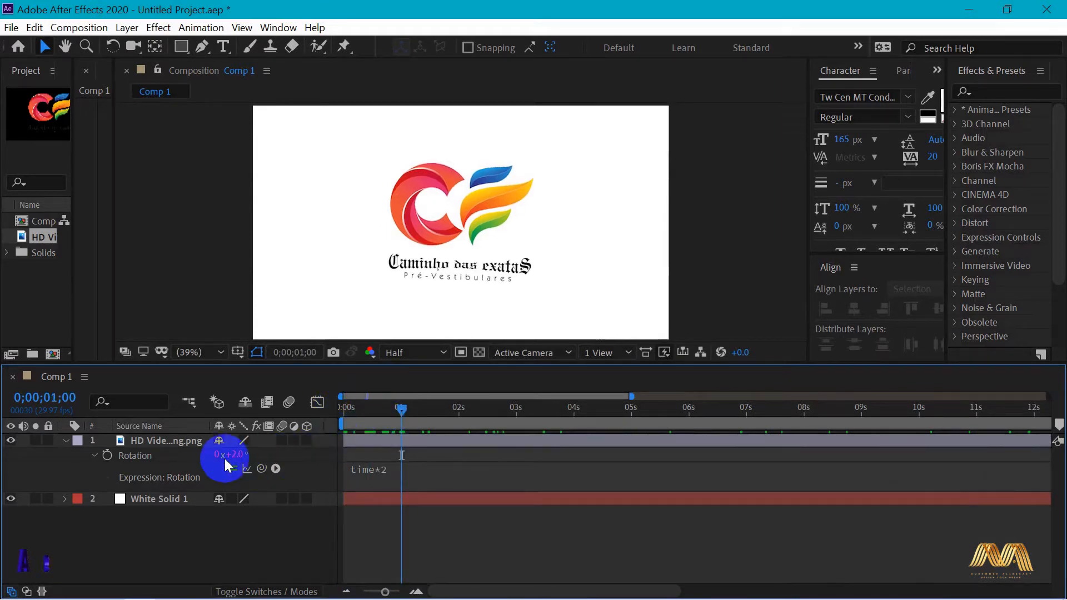
pyautogui.moveTo(387, 592); pyautogui.dragTo(363, 591)
pyautogui.moveTo(366, 409); pyautogui.dragTo(1062, 417)
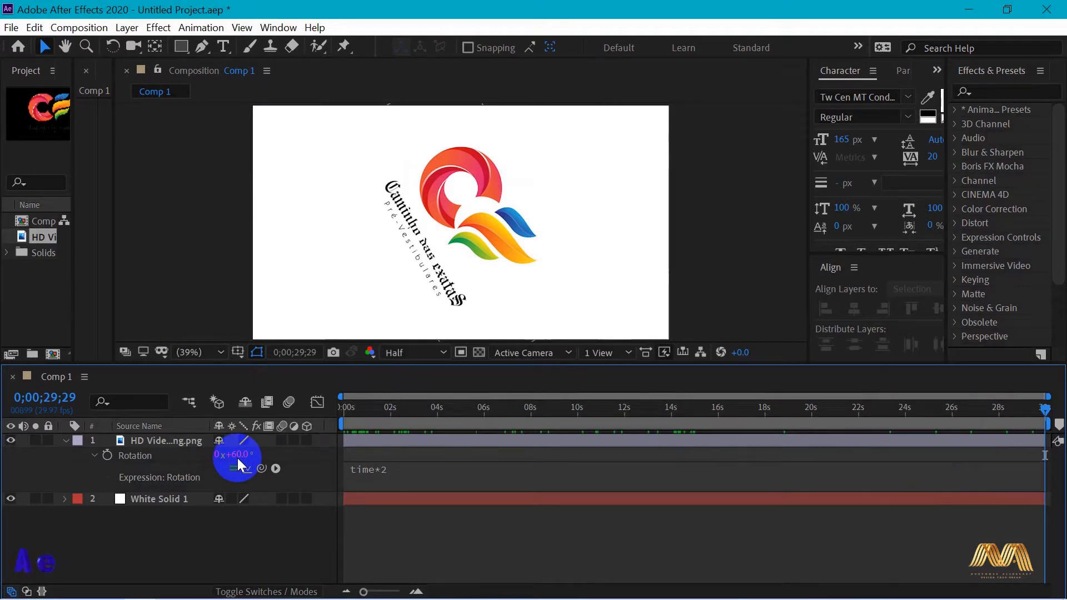
pyautogui.click(345, 409)
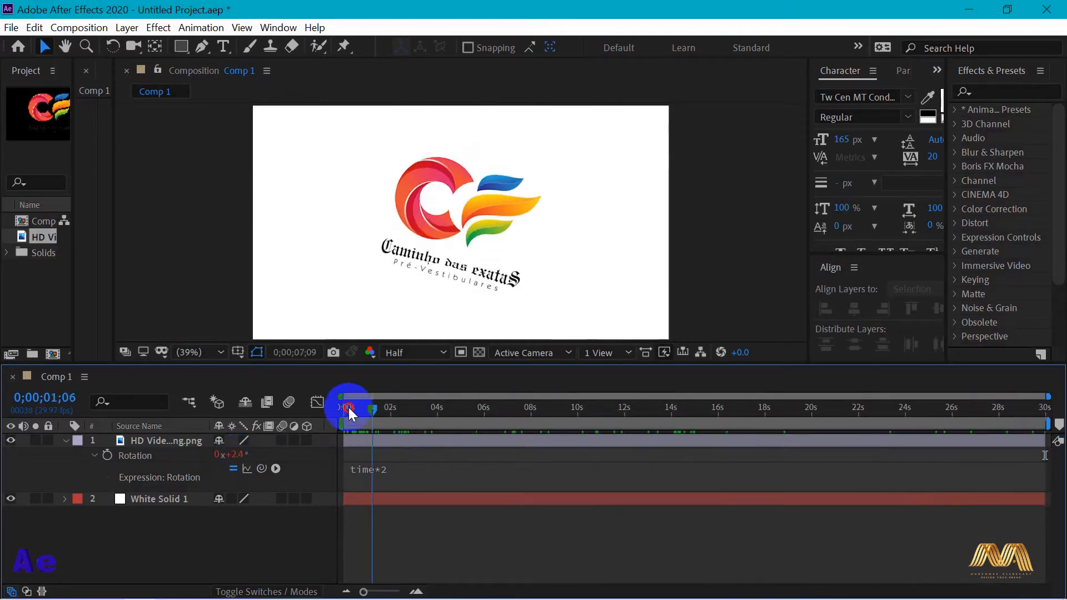
# Rewrite the logo layer's Rotation expression as time*(360/30)
pyautogui.click(384, 471)
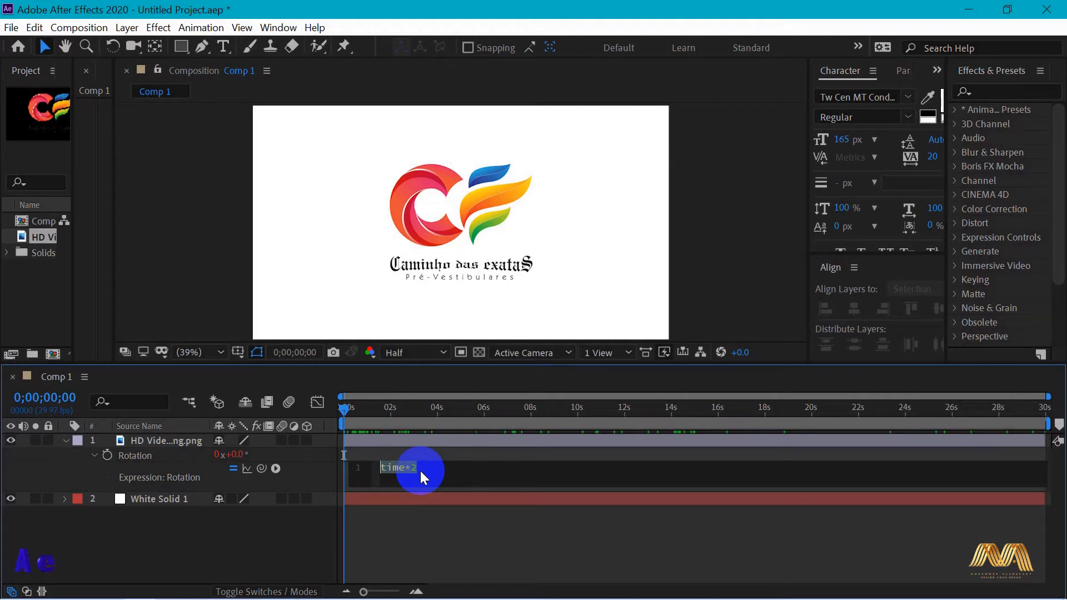
pyautogui.write('time*()')
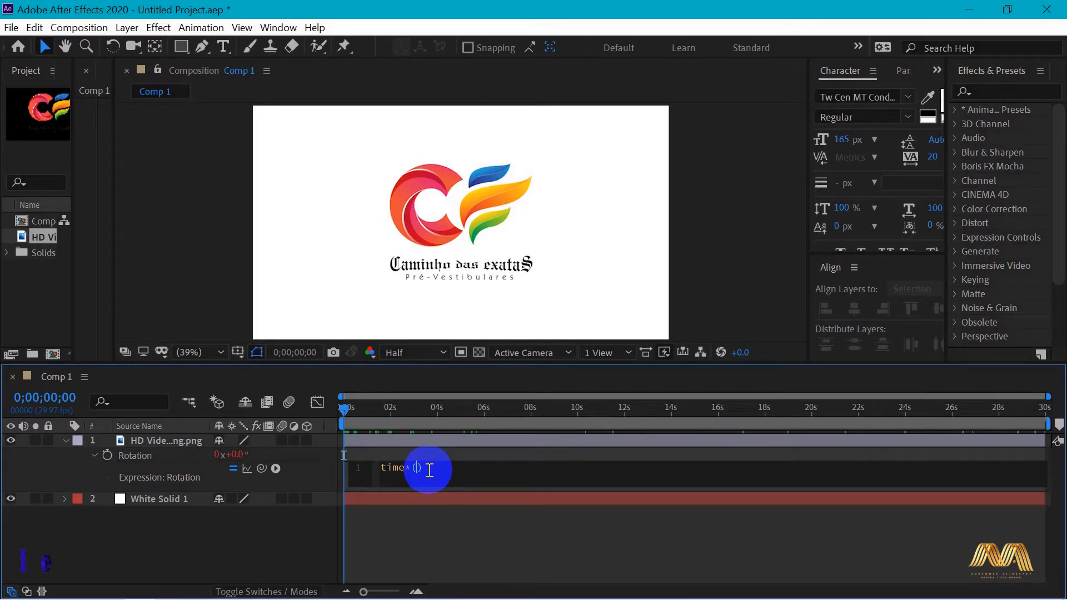
pyautogui.write('360')
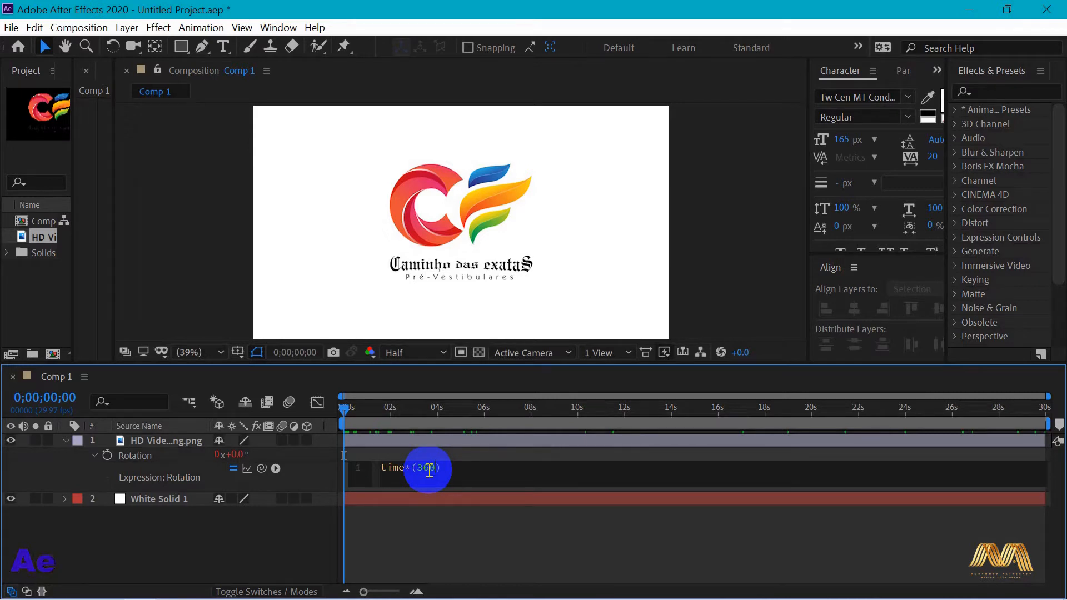
pyautogui.write('/30')
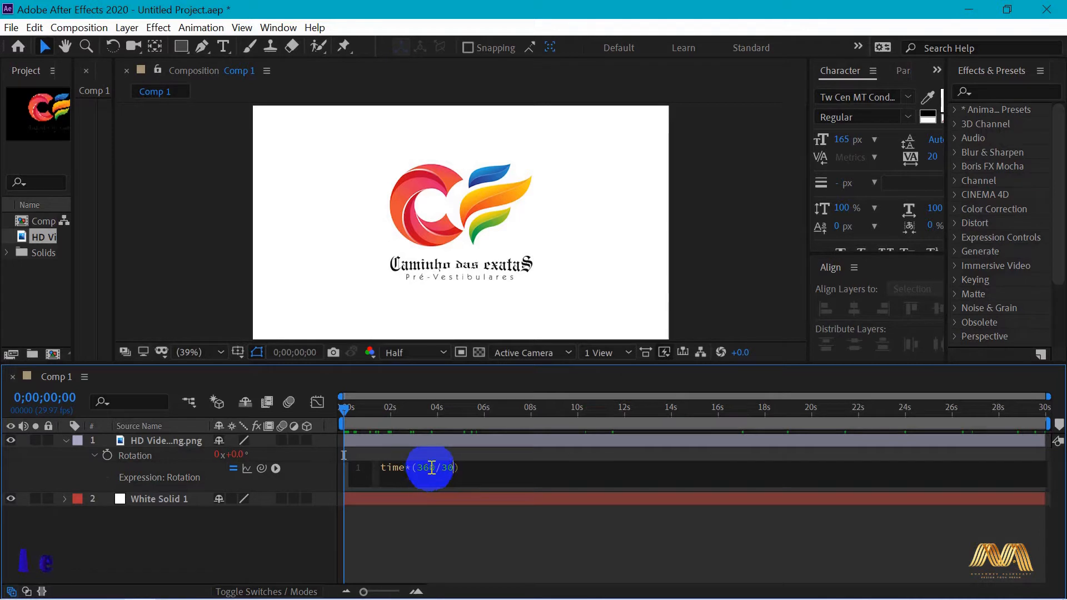
# Commit the logo's Rotation expression, check the rotation at 0;00;29;29, and scrub back to 0;00;02;04
pyautogui.click(638, 457)
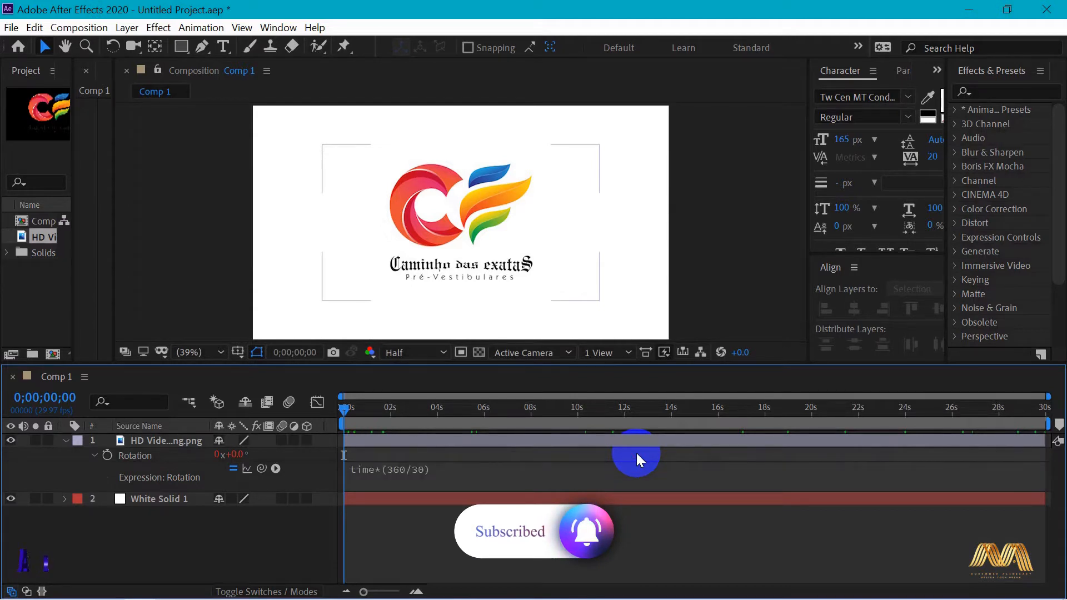
pyautogui.moveTo(344, 413); pyautogui.dragTo(1054, 429)
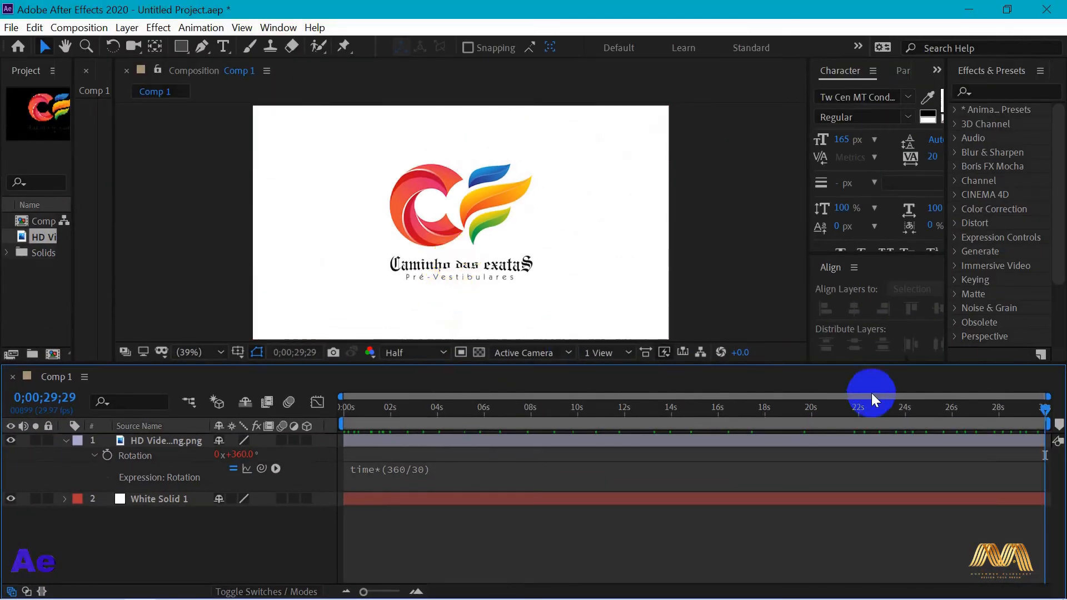
pyautogui.moveTo(1043, 411); pyautogui.dragTo(394, 475)
# Change the logo layer's Rotation expression to time*(360/15)
pyautogui.click(422, 478)
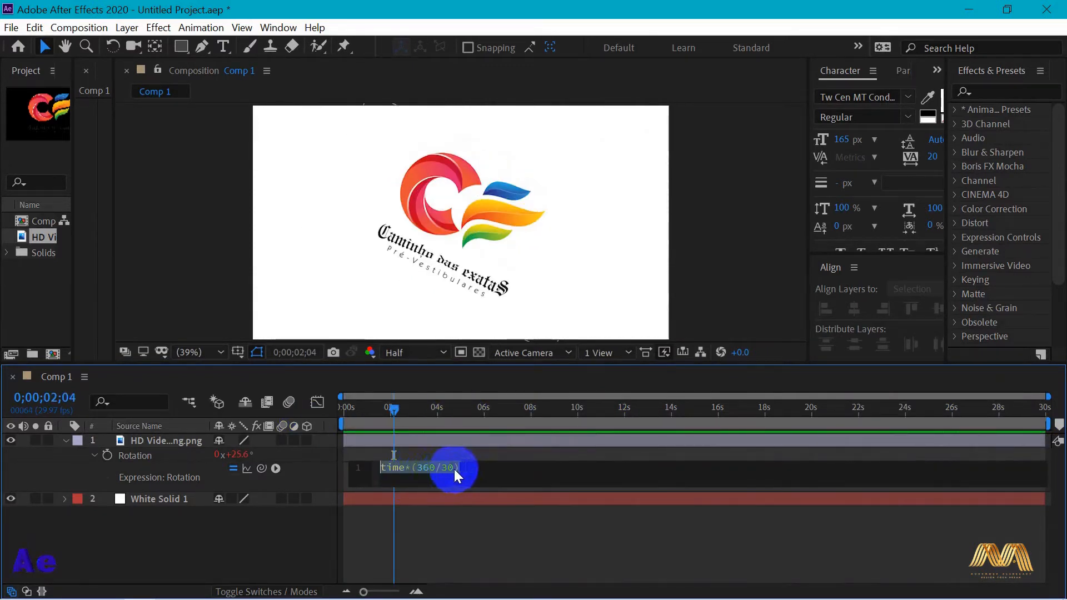
pyautogui.click(452, 472)
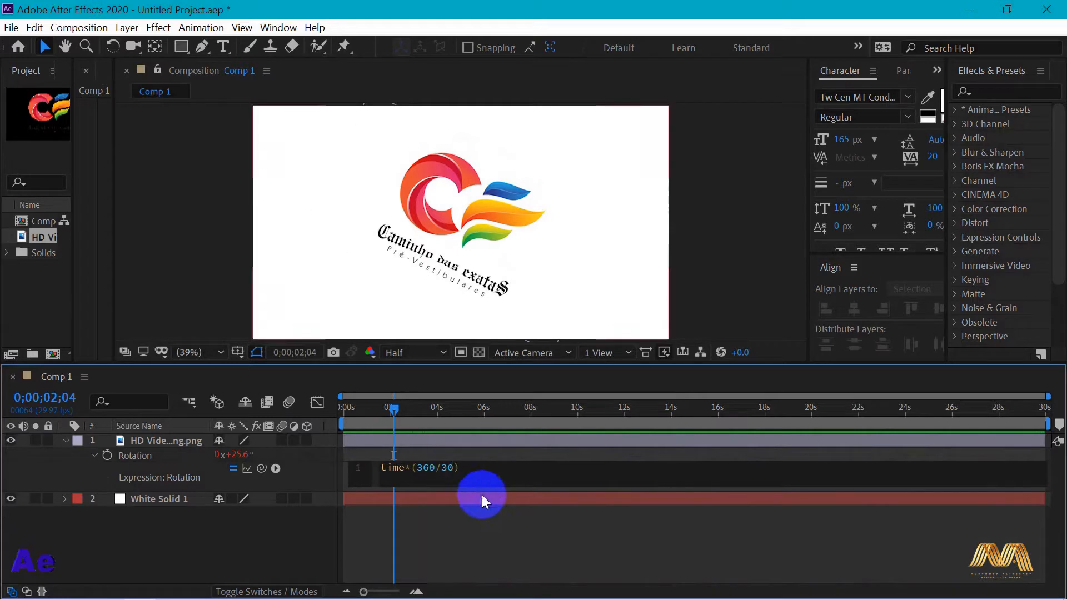
pyautogui.press('BackSpace')
pyautogui.press('BackSpace')
pyautogui.write('15')
pyautogui.click(499, 439)
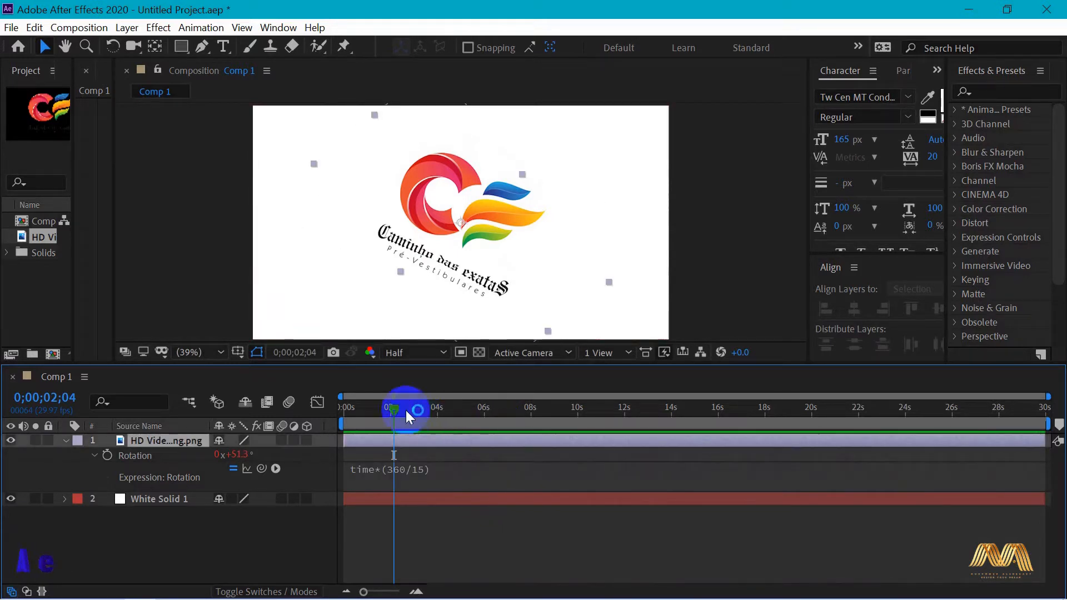
# Return to the first frame, remove the logo layer's Rotation expression and make the logo a 3D layer
pyautogui.moveTo(341, 414); pyautogui.dragTo(294, 405)
pyautogui.keyDown('alt'); pyautogui.click(108, 455); pyautogui.keyUp('alt')
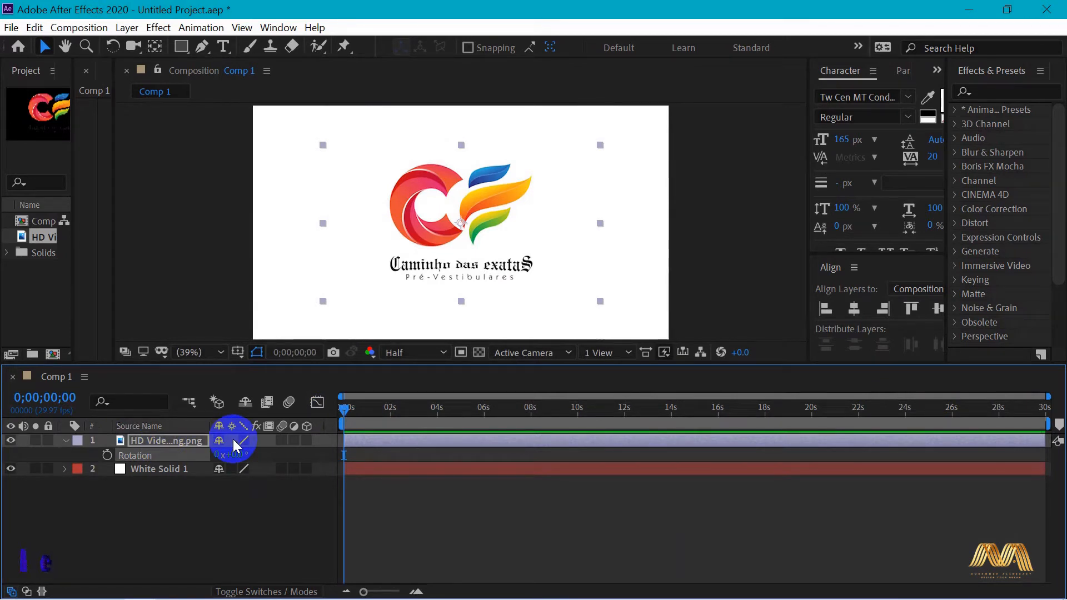
pyautogui.click(306, 441)
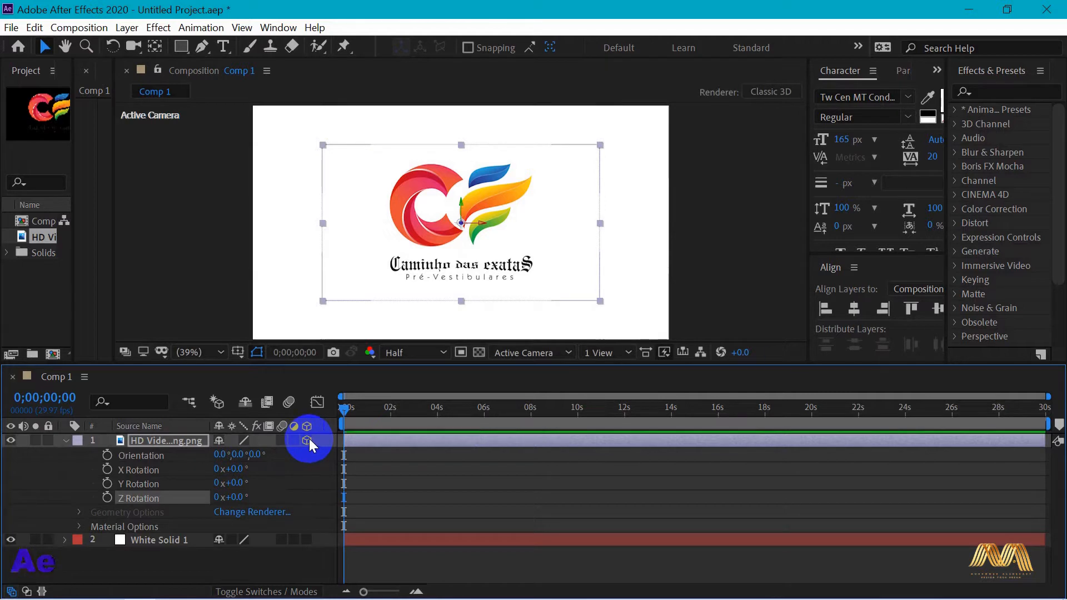
# Add the expression time*(360/5) to the logo layer's Y Rotation and scrub the timeline to preview the spin
pyautogui.click(107, 484)
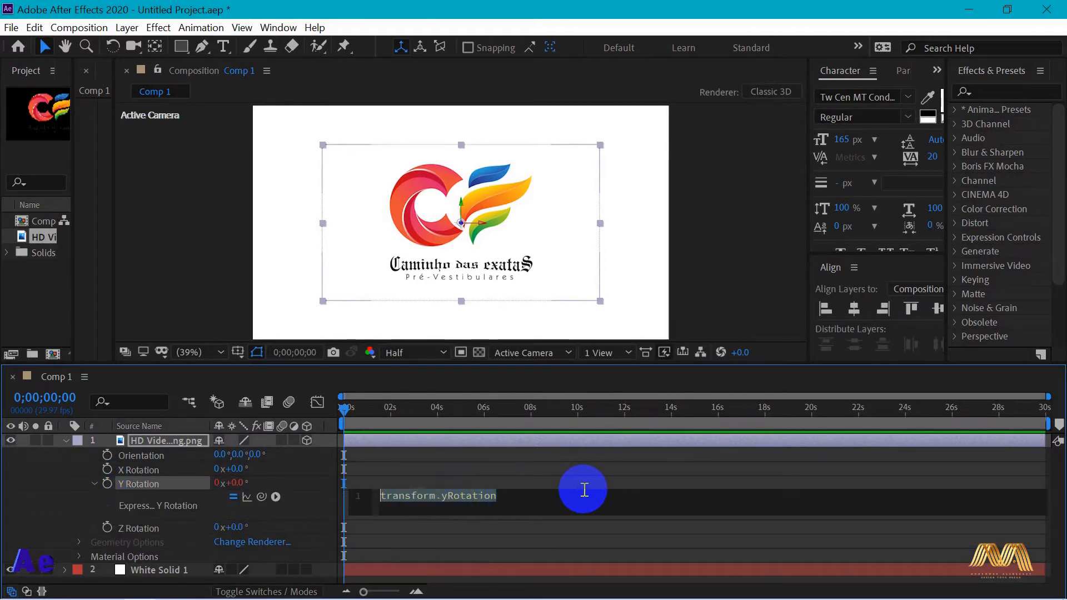
pyautogui.write('time')
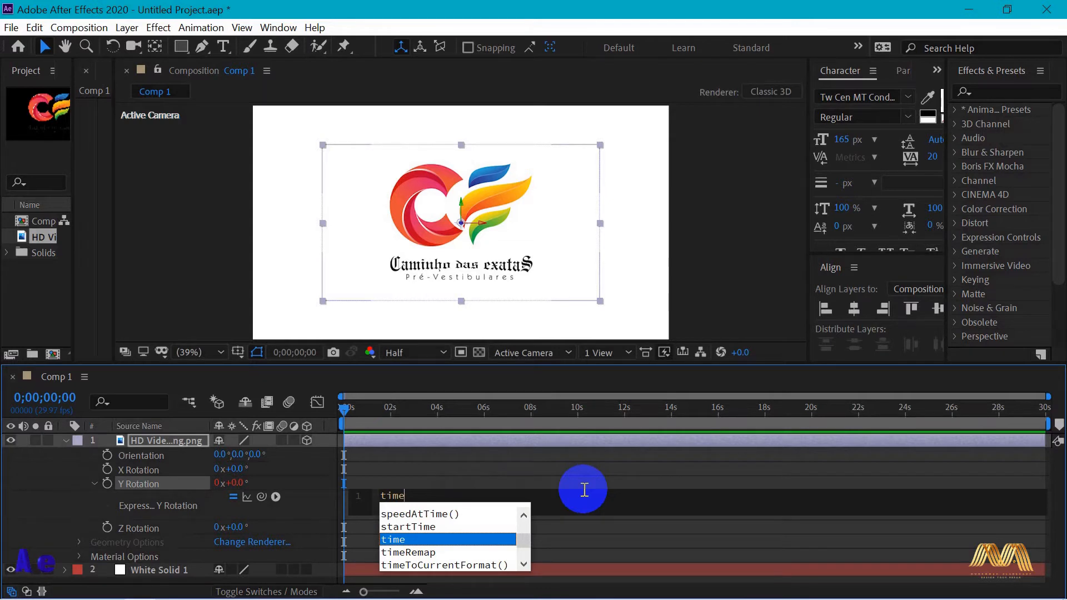
pyautogui.write('*')
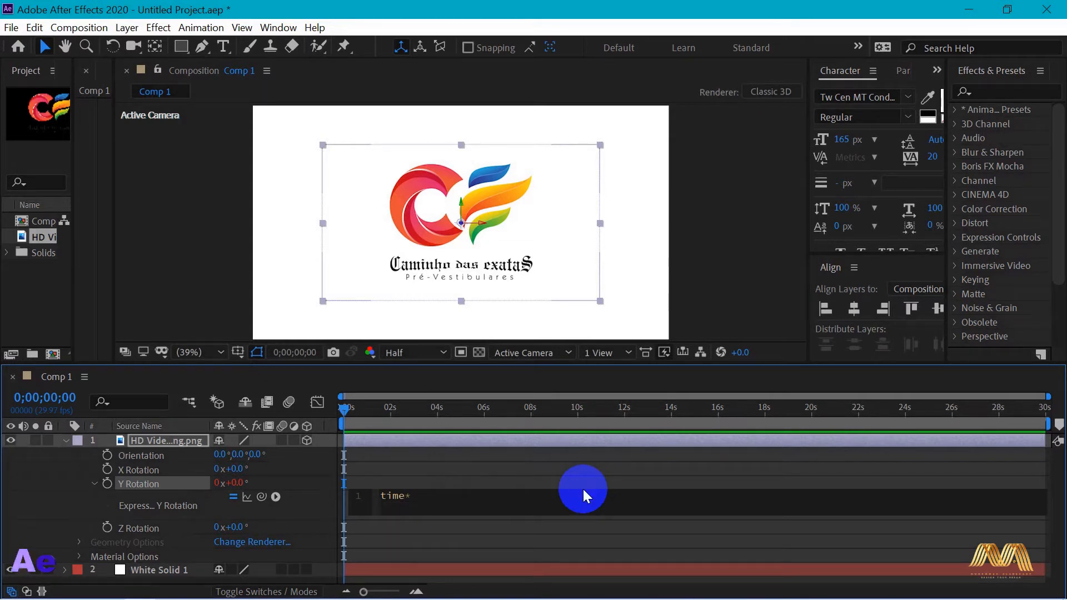
pyautogui.write('(3')
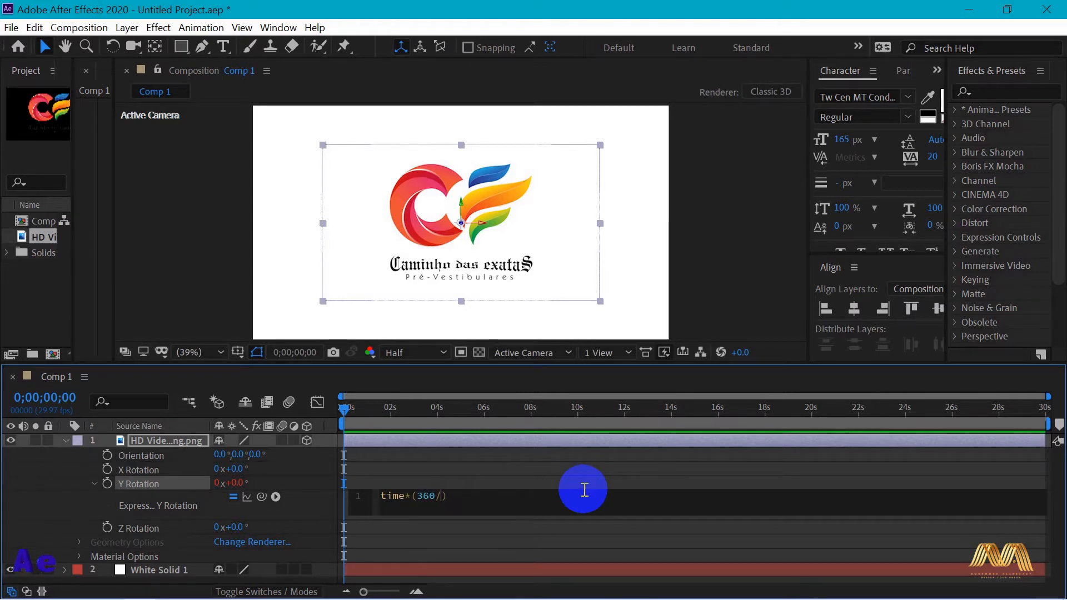
pyautogui.write('60/5')
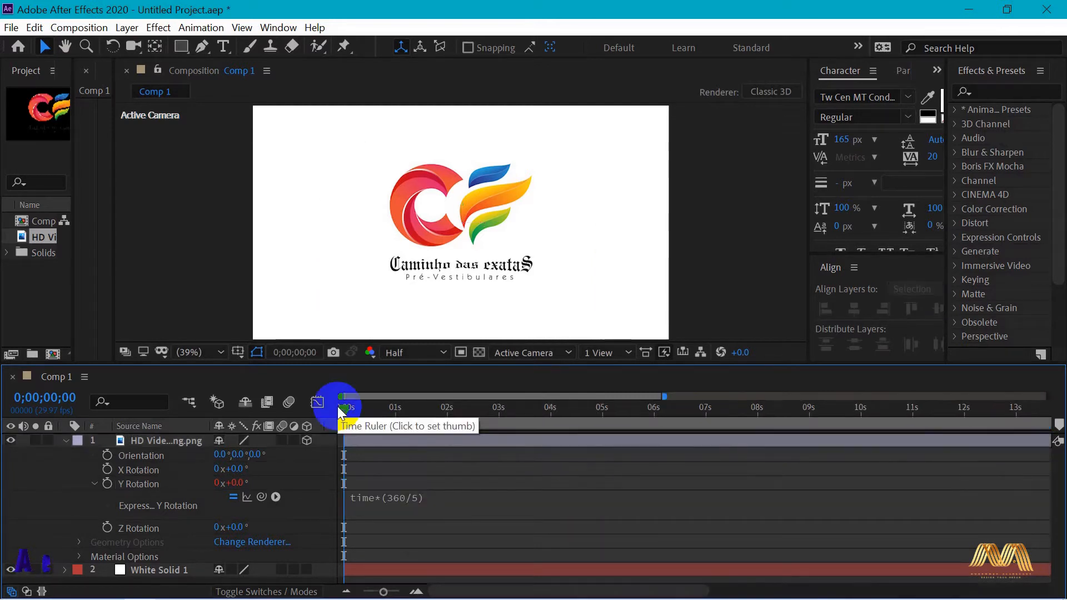
pyautogui.moveTo(344, 410)
pyautogui.mouseDown()
pyautogui.moveTo(603, 410)
pyautogui.moveTo(345, 412)
pyautogui.mouseUp()
# Reverse the spin by changing the Y Rotation expression to time*(-360/5), and scrub the timeline to preview it
pyautogui.click(403, 503)
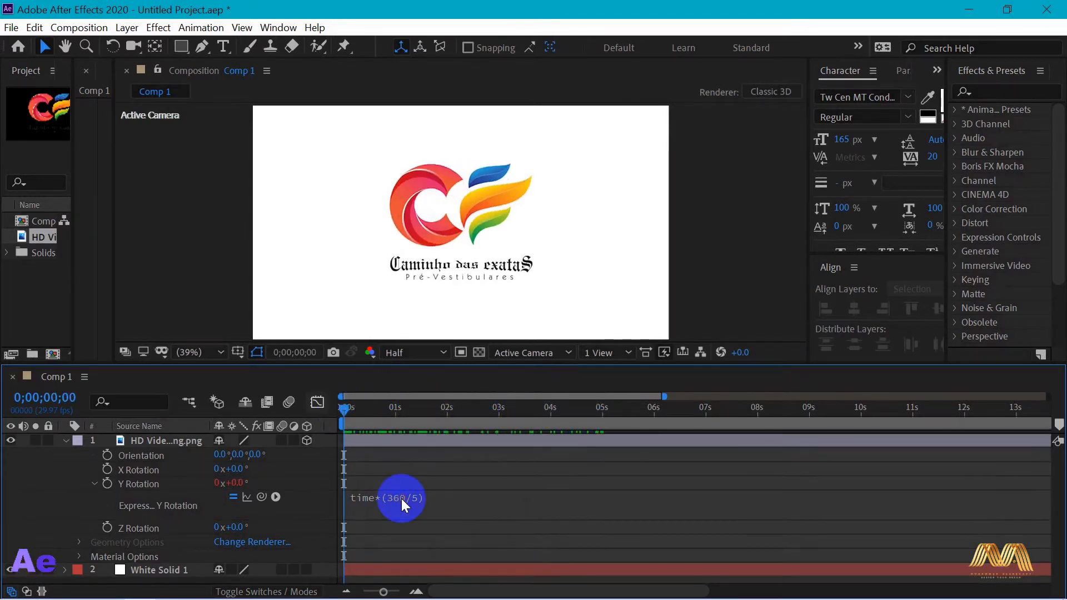
pyautogui.click(400, 506)
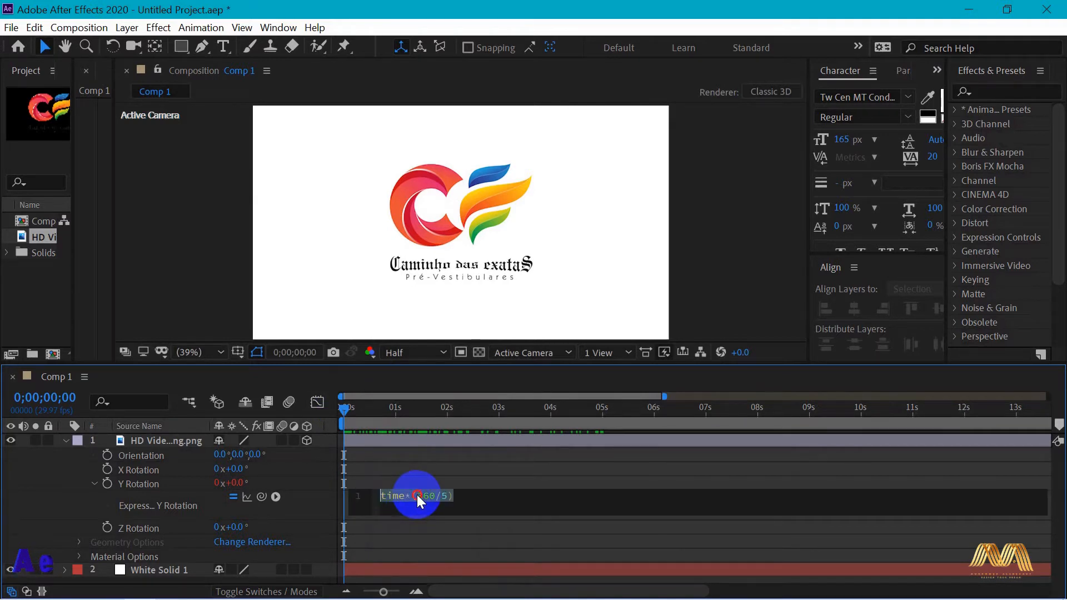
pyautogui.click(417, 499)
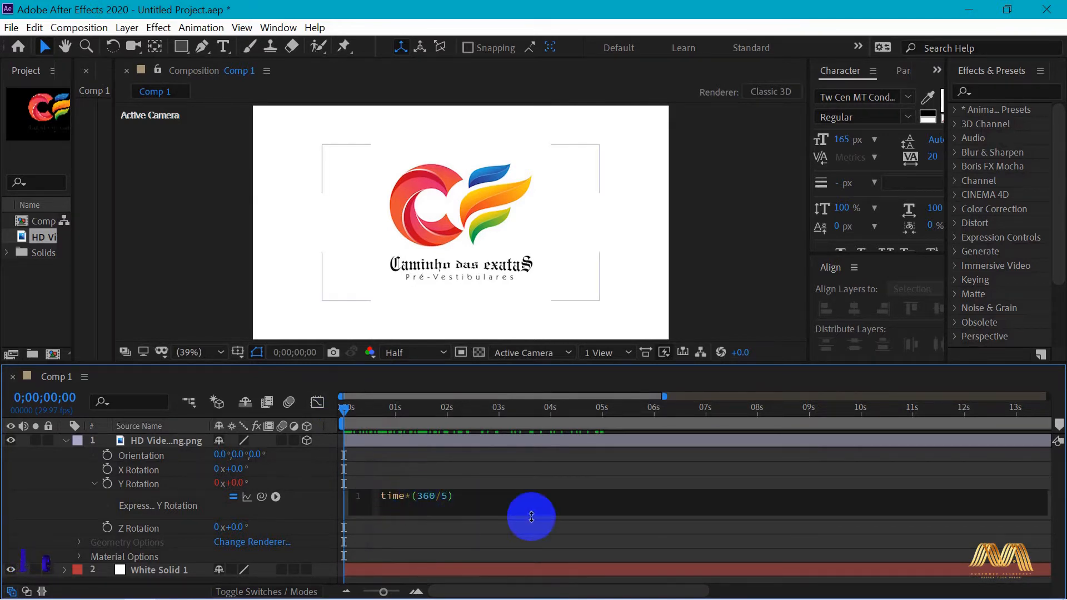
pyautogui.write('-')
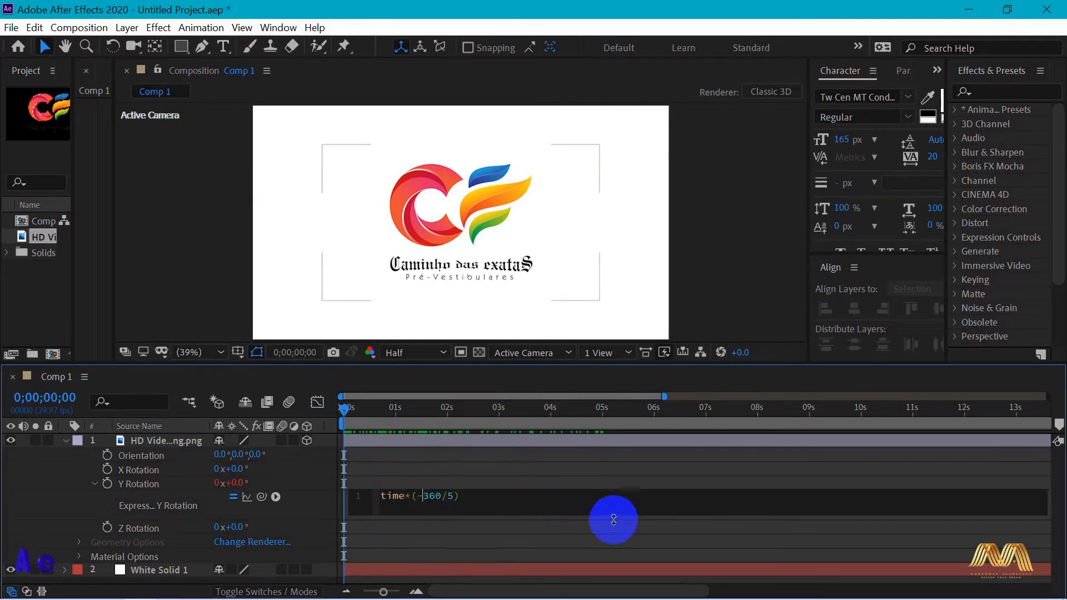
pyautogui.click(497, 480)
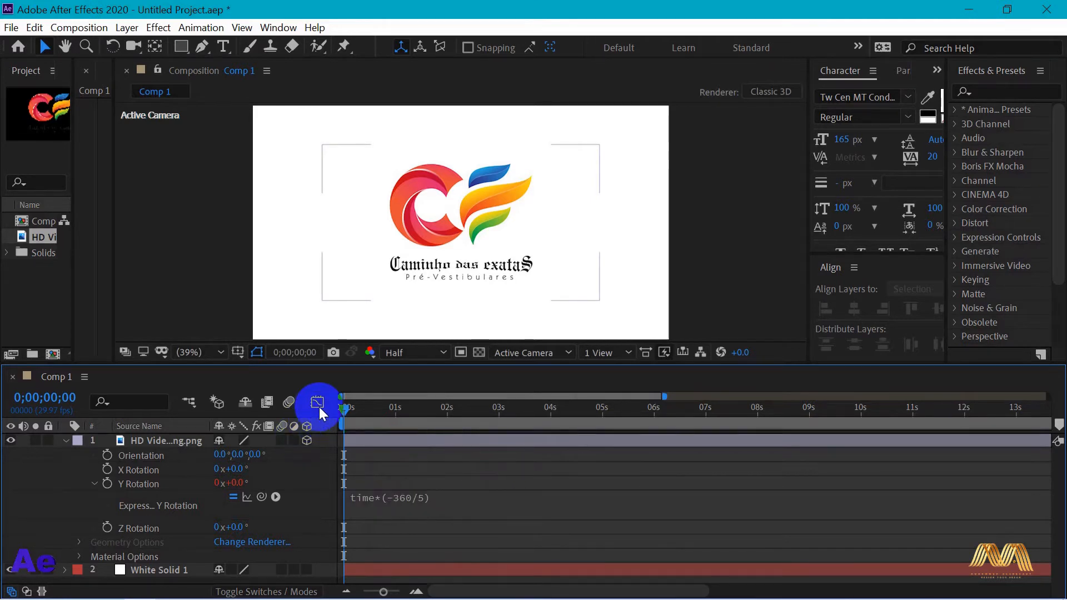
pyautogui.moveTo(340, 411)
pyautogui.mouseDown()
pyautogui.moveTo(611, 416)
pyautogui.moveTo(340, 413)
pyautogui.mouseUp()
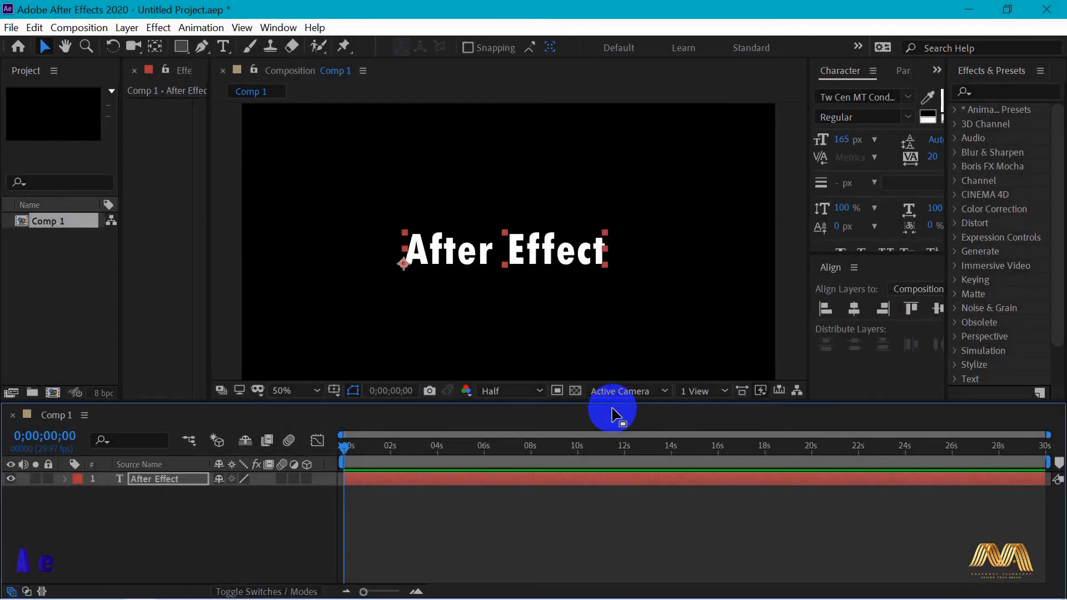
# Reveal the After Effect text layer's Text properties and add the expression time to its Source Text
pyautogui.moveTo(612, 408); pyautogui.dragTo(489, 284)
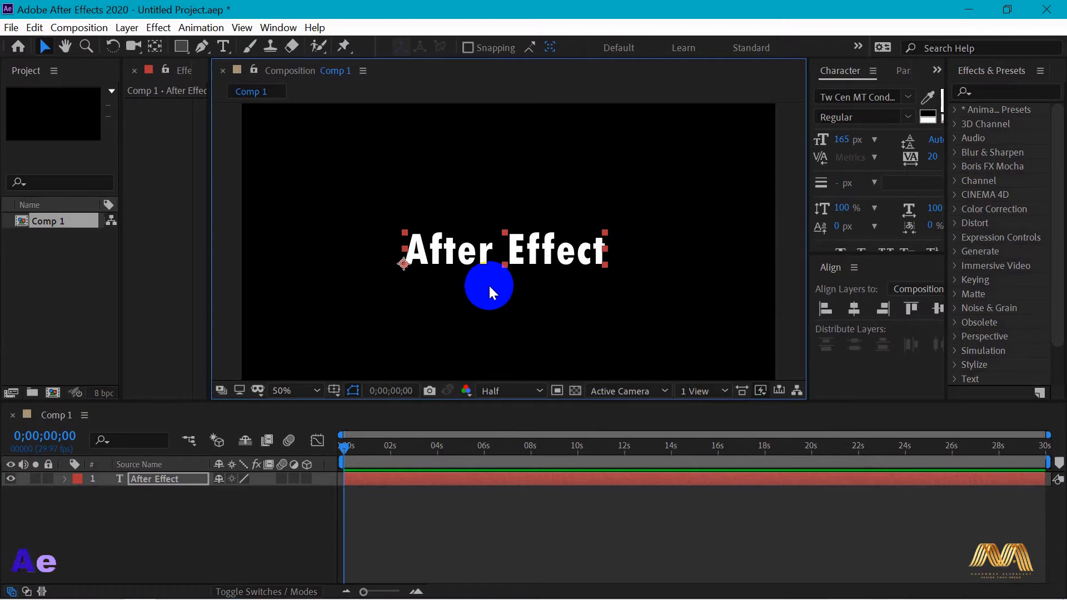
pyautogui.click(65, 479)
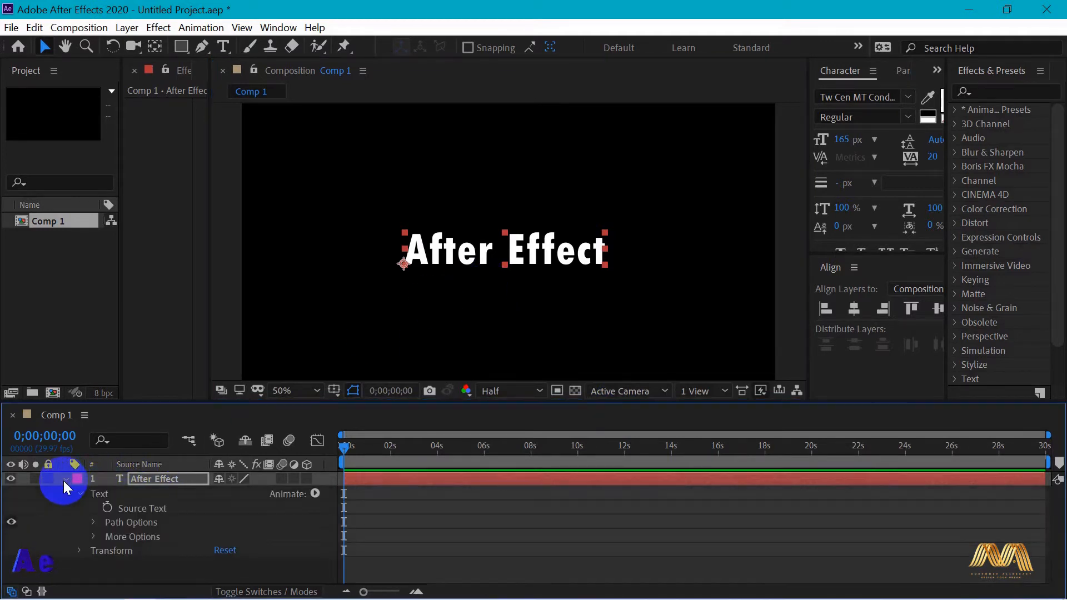
pyautogui.click(108, 508)
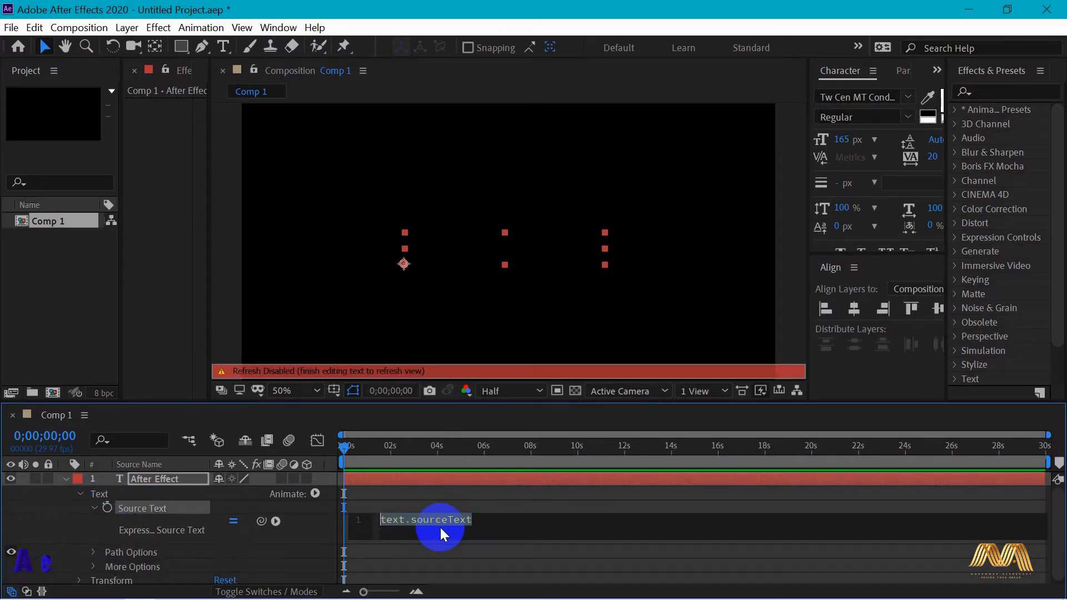
pyautogui.write('time')
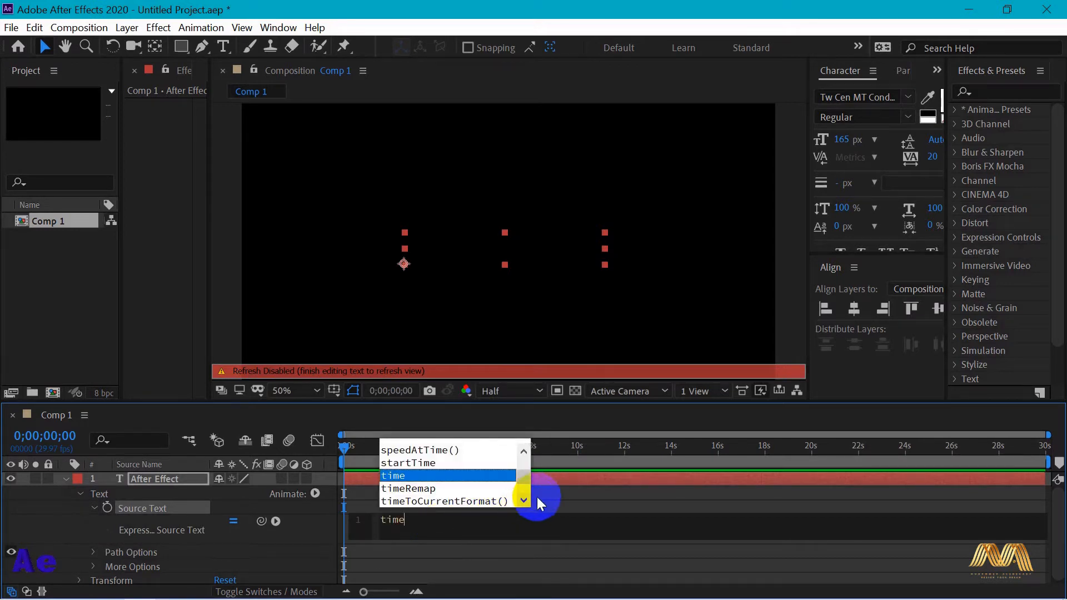
pyautogui.click(554, 479)
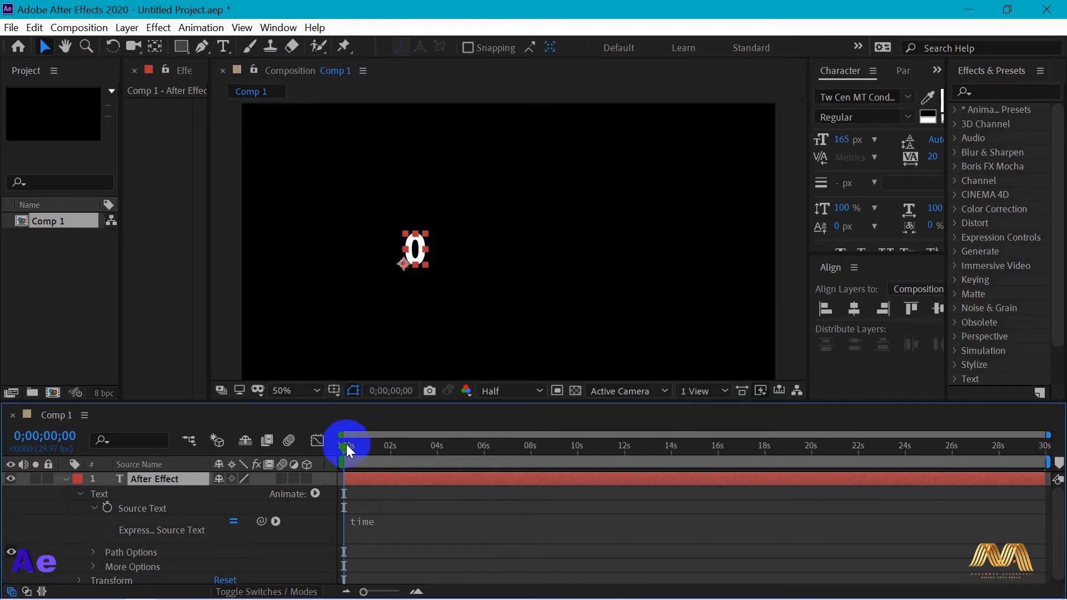
# Scrub through the first seconds to check the counting text, and shift it sideways so the whole number fits the frame
pyautogui.moveTo(346, 446); pyautogui.dragTo(376, 446)
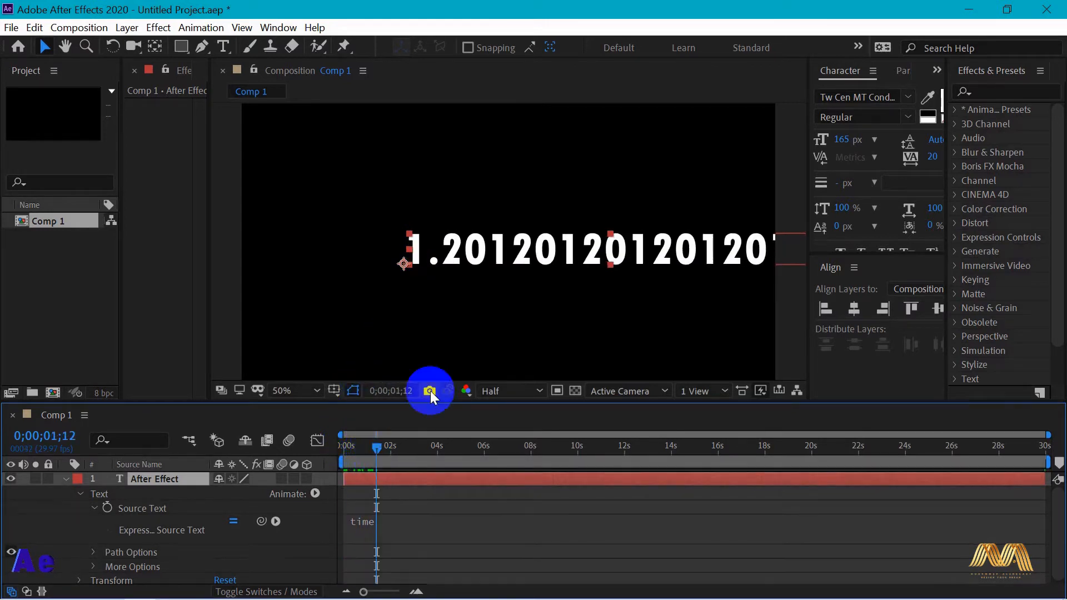
pyautogui.moveTo(592, 250); pyautogui.dragTo(499, 247)
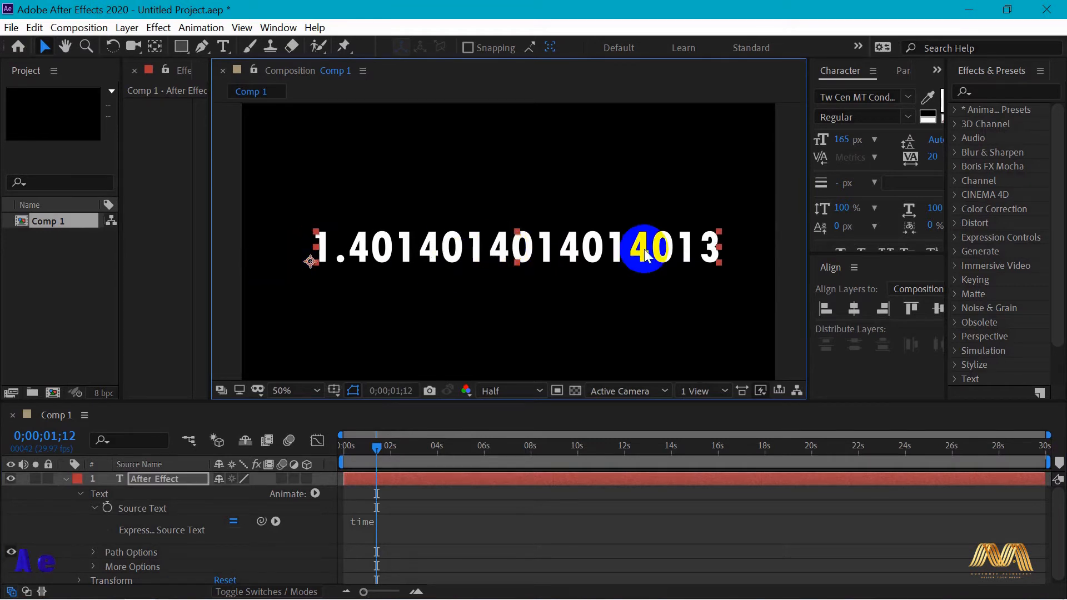
pyautogui.moveTo(376, 446)
pyautogui.mouseDown()
pyautogui.moveTo(530, 456)
pyautogui.moveTo(389, 450)
pyautogui.mouseUp()
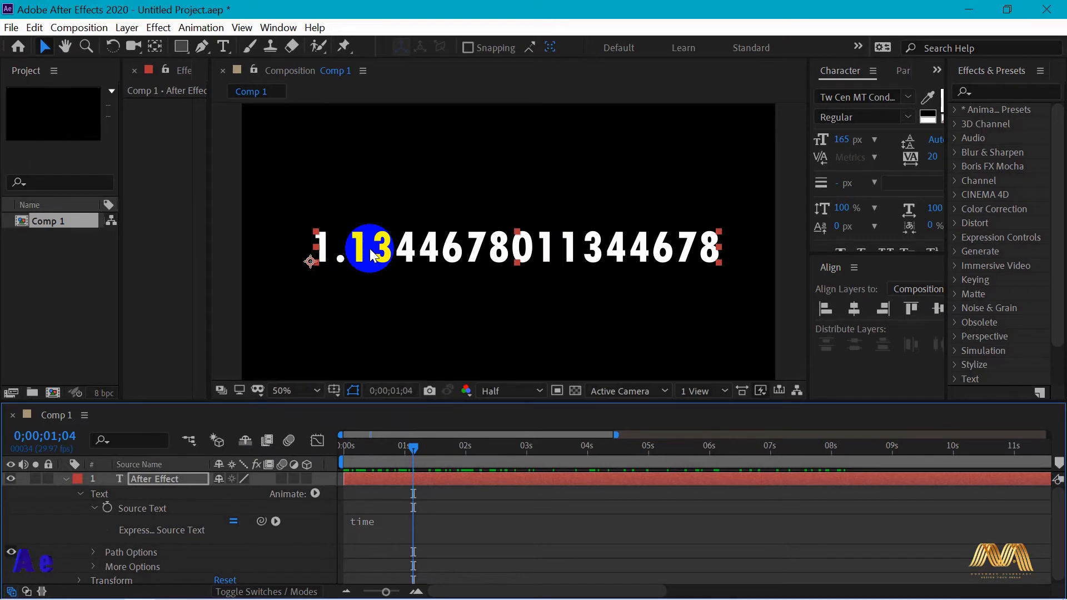
# Browse the expression language functions available for Source Text, looking at the JavaScript Math category
pyautogui.click(274, 521)
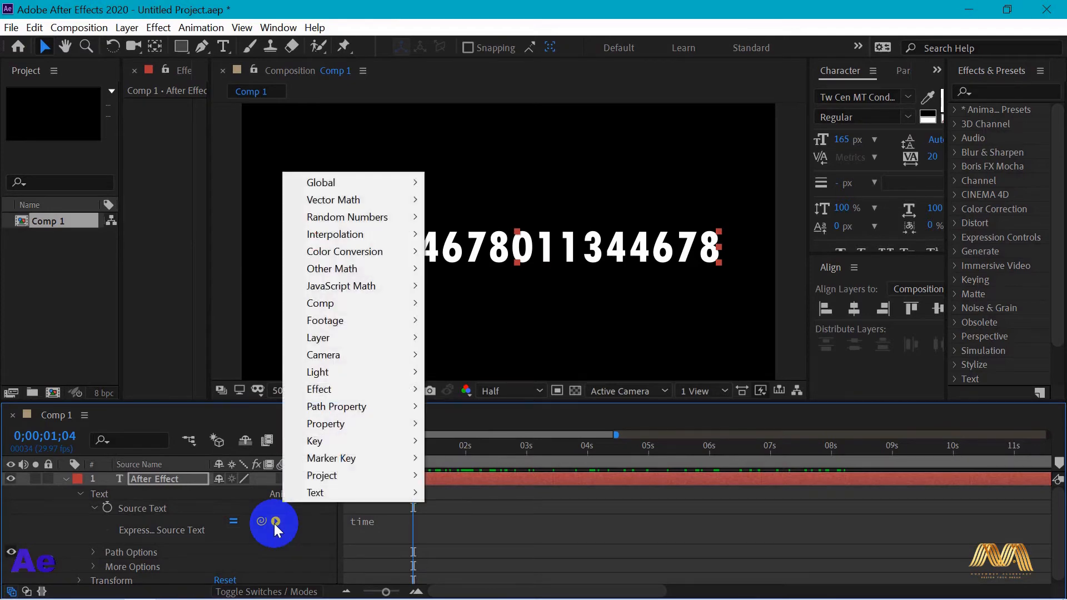
pyautogui.moveTo(369, 353)
pyautogui.moveTo(321, 289)
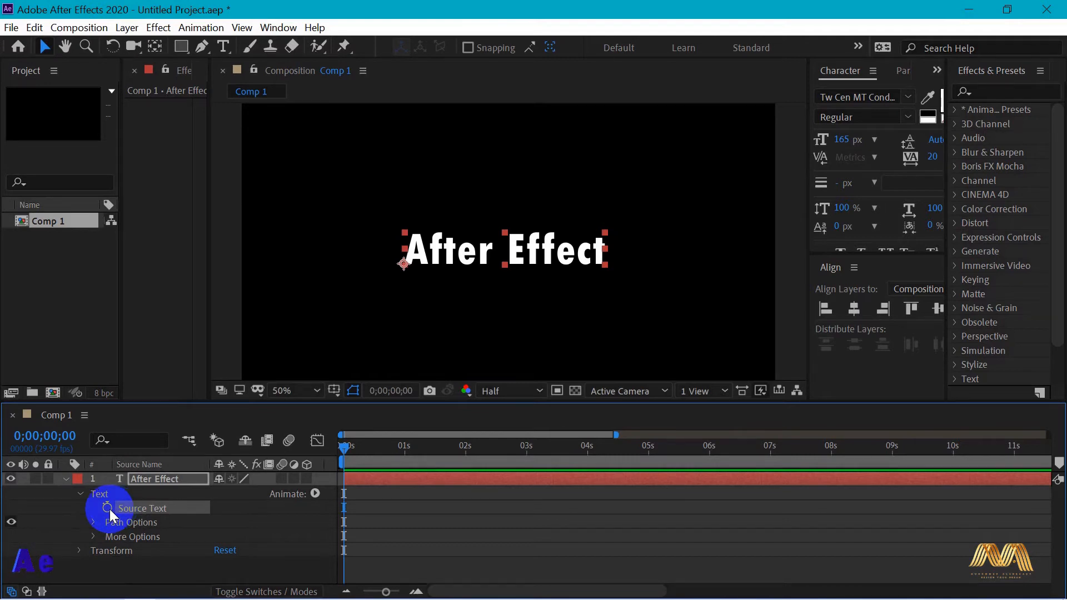
# Add the expression Math.round(time) to the After Effect layer's Source Text and scrub to 0;00;02;23 to check the count
pyautogui.keyDown('alt'); pyautogui.click(107, 508); pyautogui.keyUp('alt')
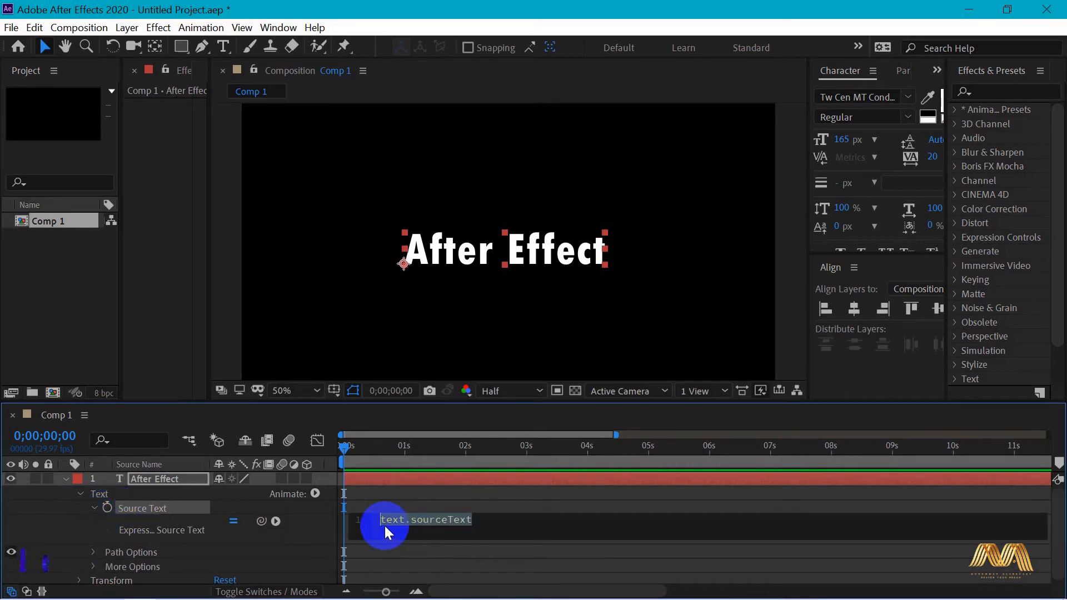
pyautogui.write('Math')
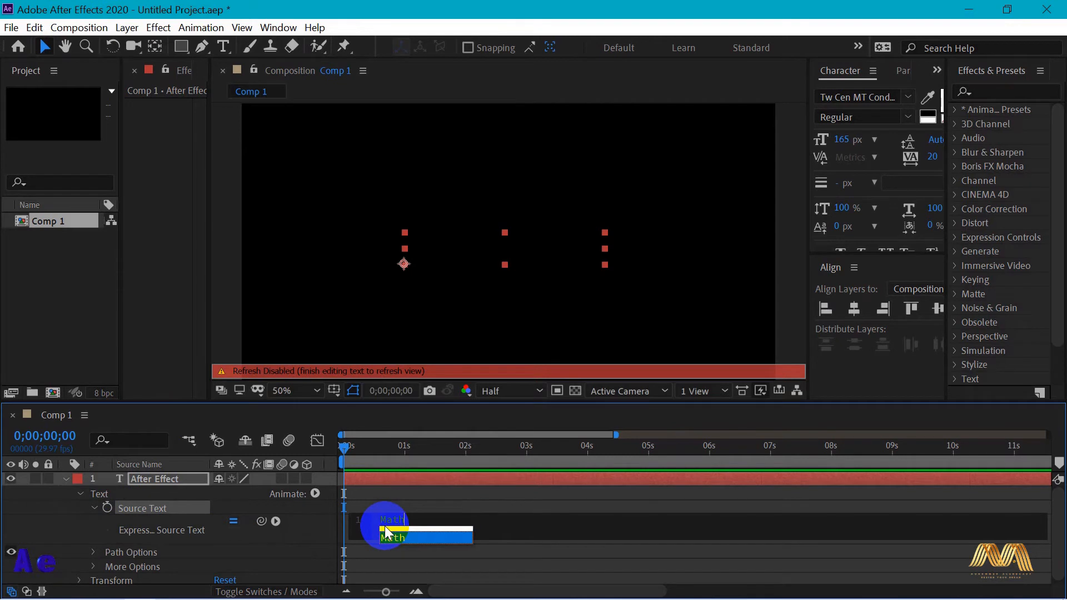
pyautogui.write('.round')
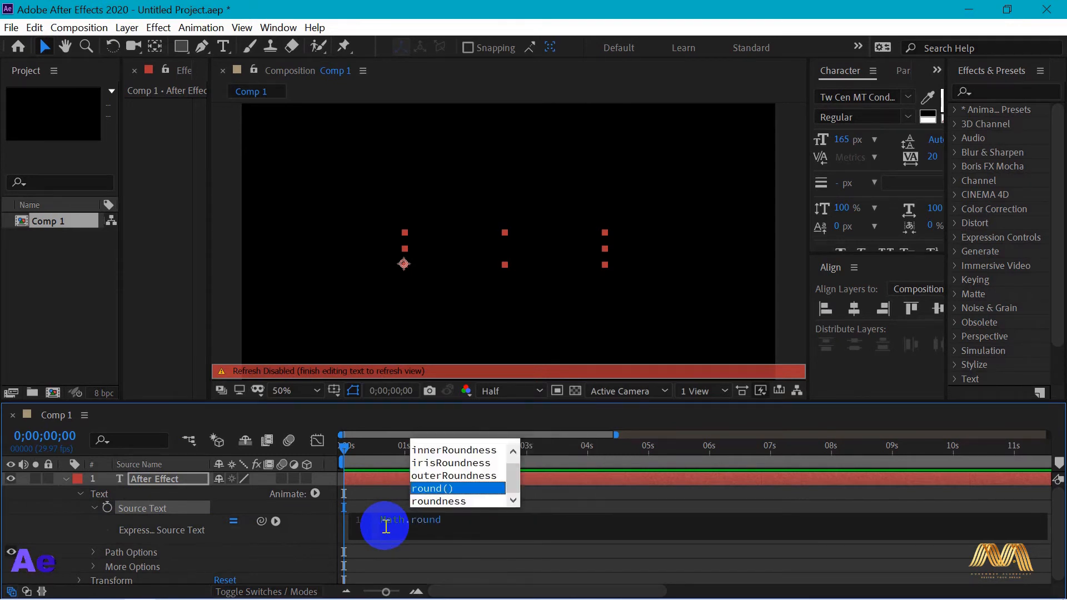
pyautogui.press('Return')
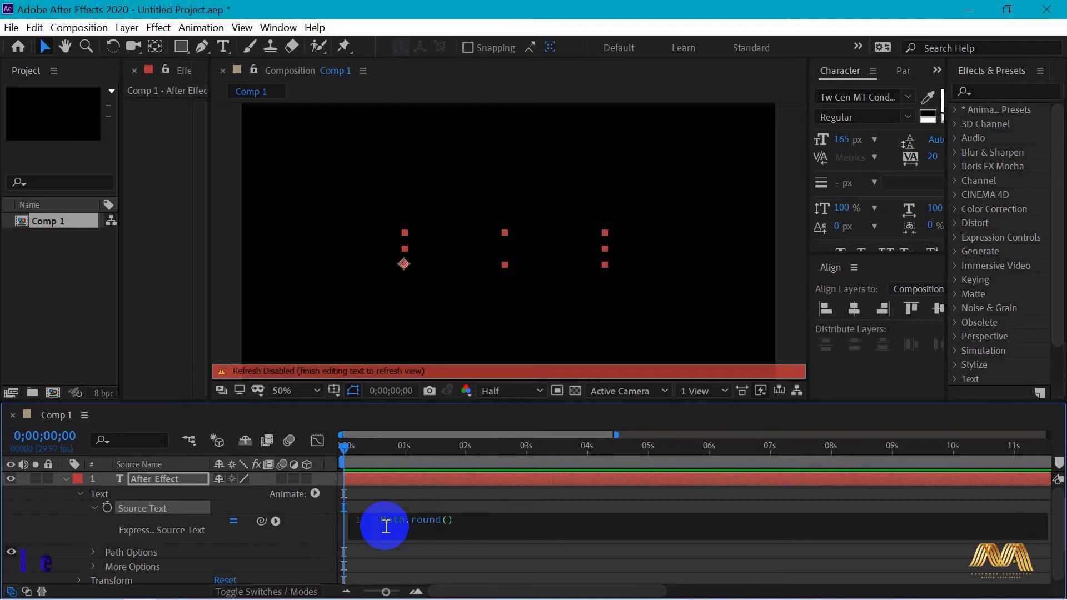
pyautogui.write('time')
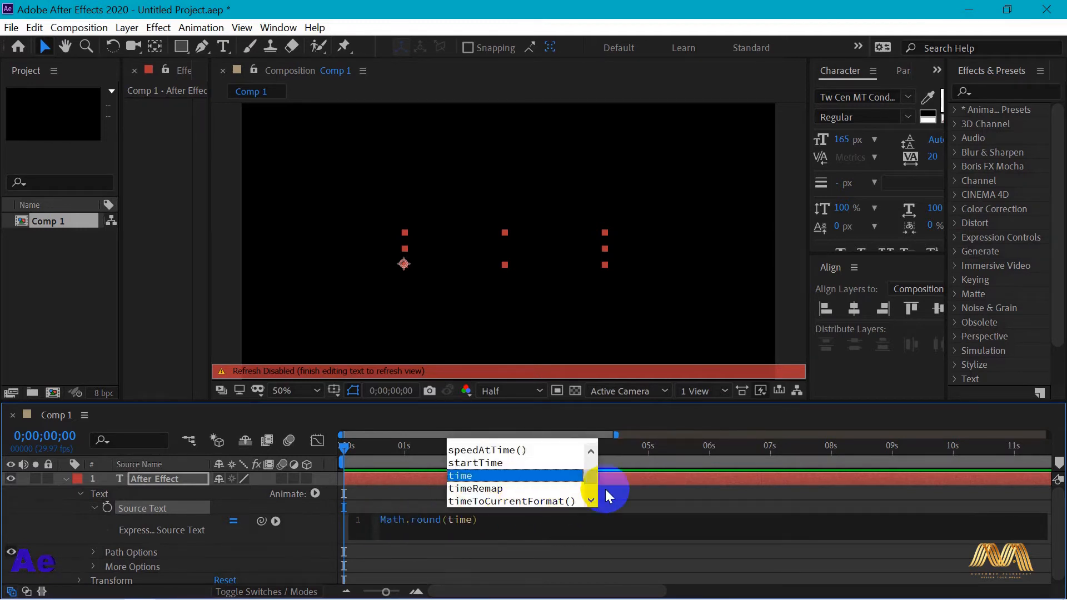
pyautogui.click(618, 478)
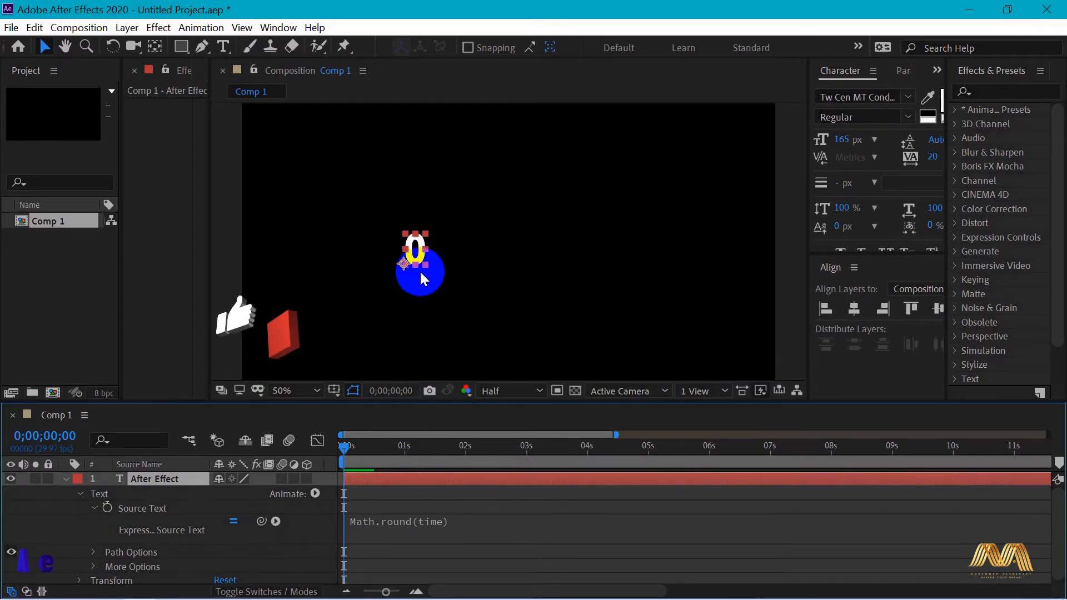
pyautogui.moveTo(359, 443); pyautogui.dragTo(512, 447)
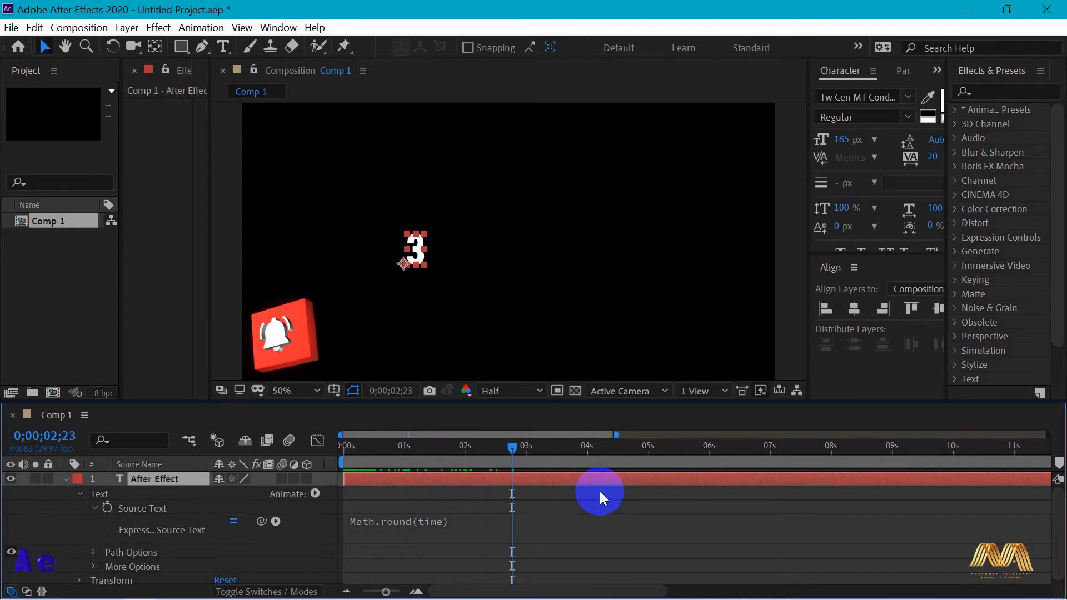
# Preview the Math.round(time) counter, go back to the start and scrub to 0;00;01;01 to check the number
pyautogui.press('space')
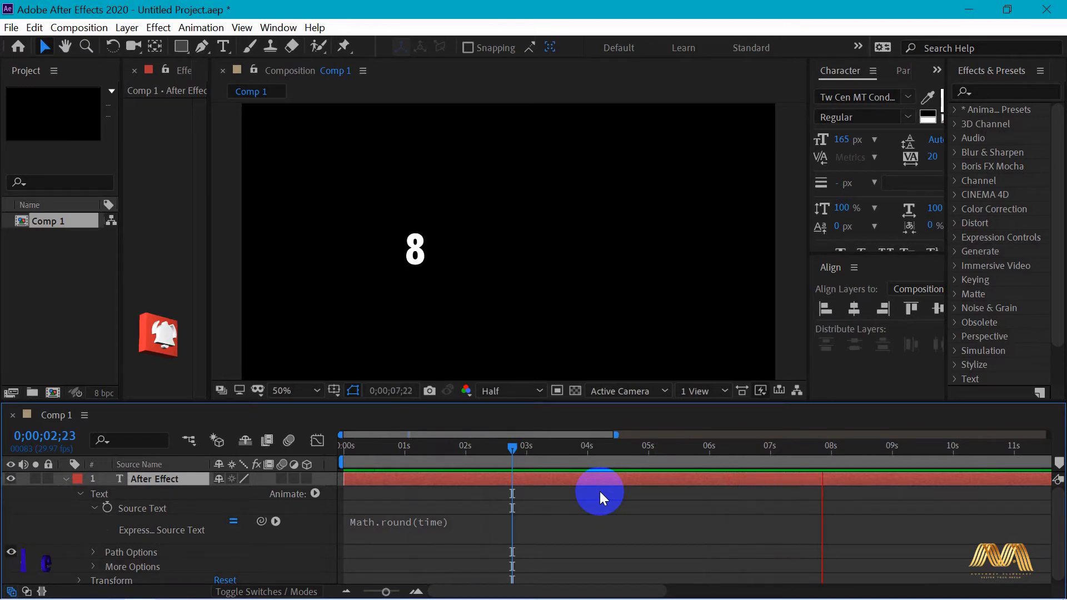
pyautogui.click(335, 461)
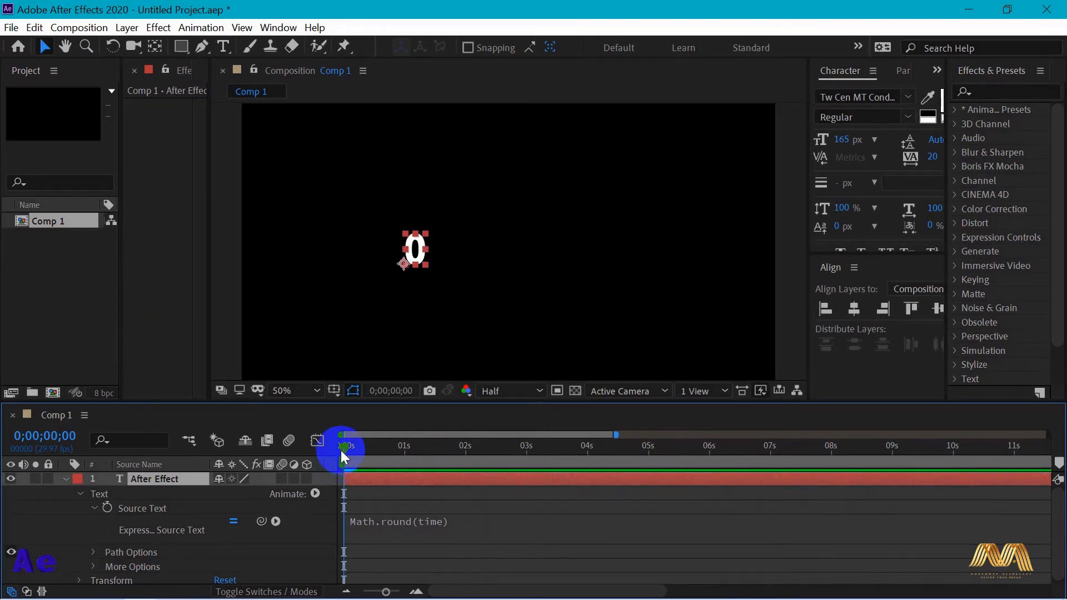
pyautogui.moveTo(344, 448); pyautogui.dragTo(406, 450)
pyautogui.click(412, 274)
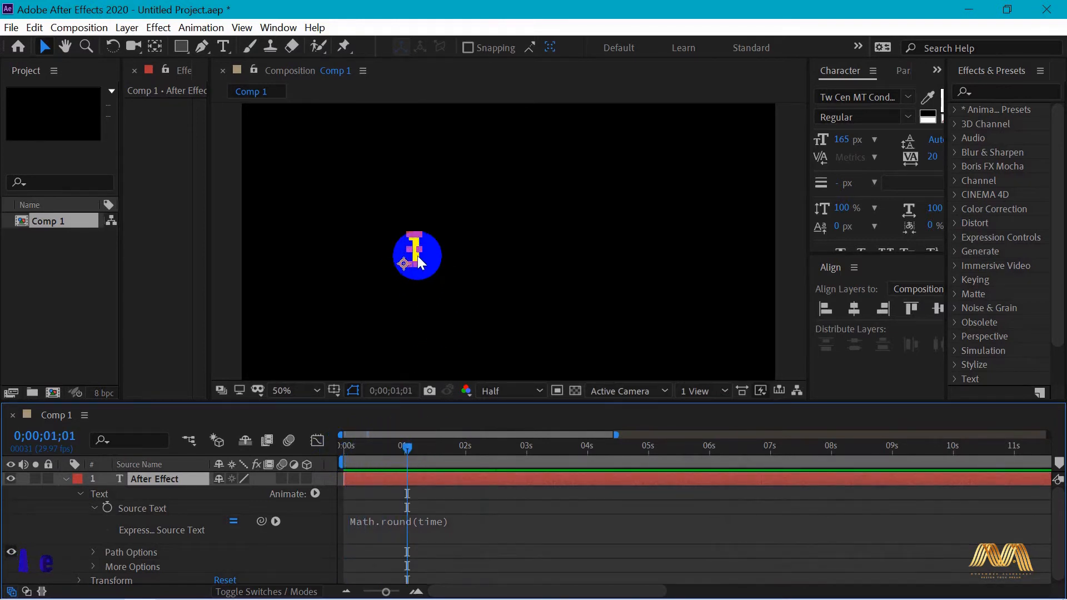
# Multiply time by 10 in the Source Text expression so that it reads Math.round(time*10)
pyautogui.click(392, 527)
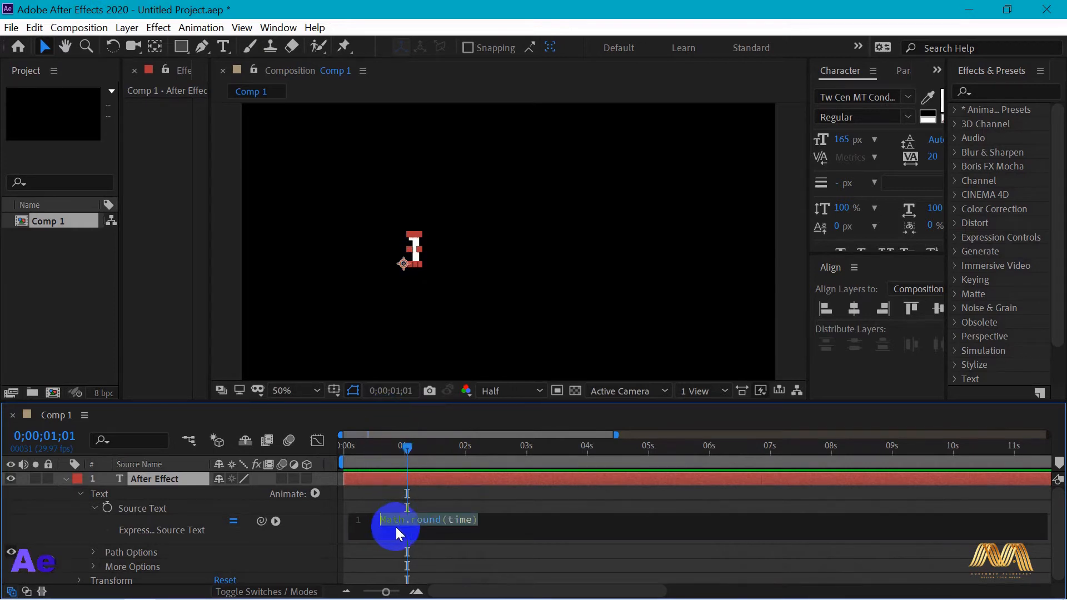
pyautogui.click(468, 521)
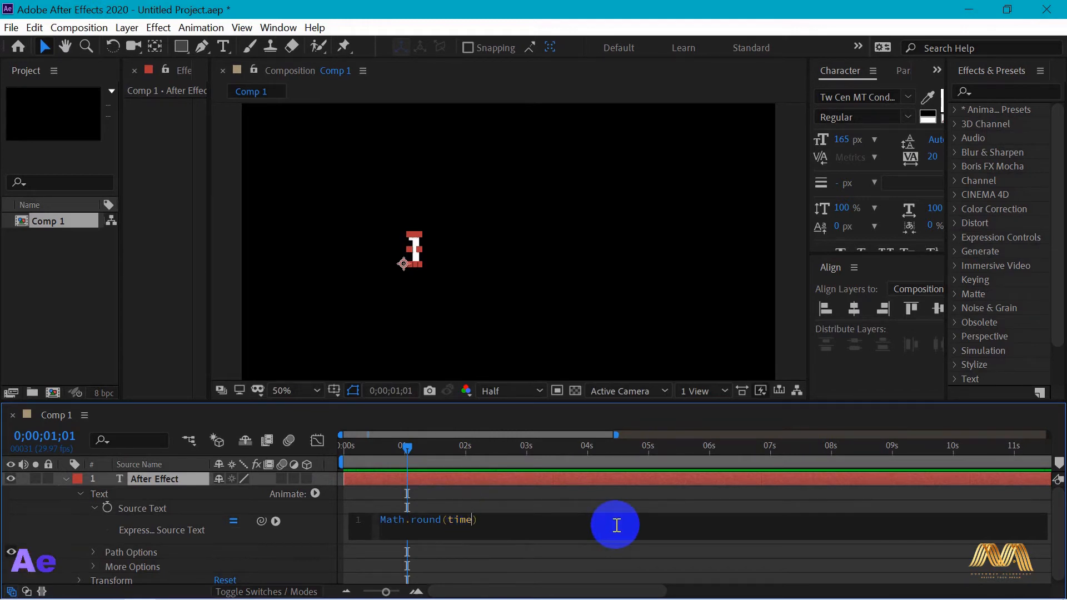
pyautogui.write('*')
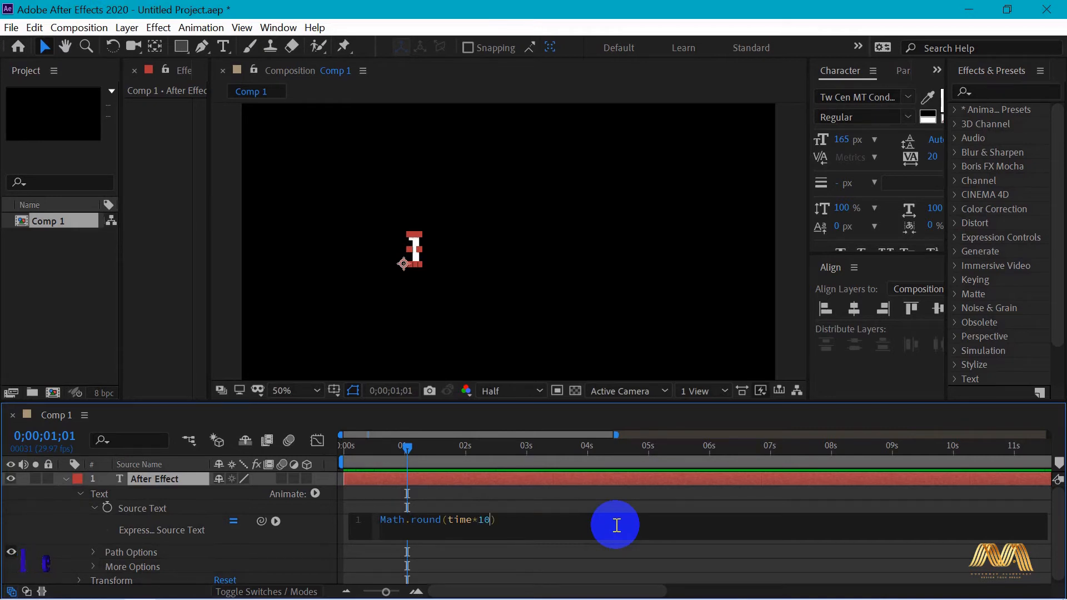
pyautogui.click(577, 480)
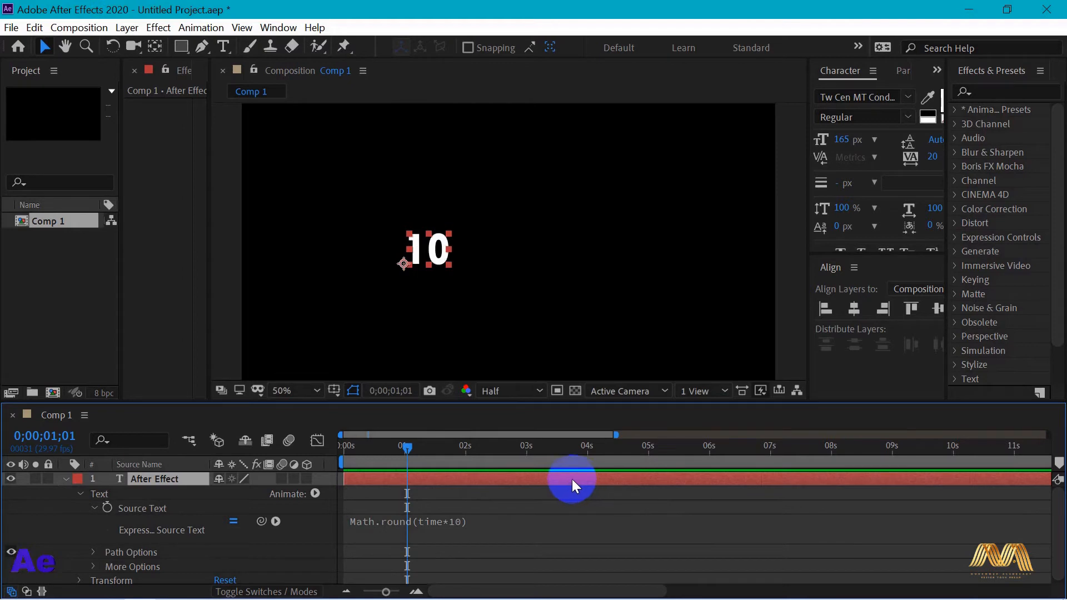
# Scrub through the faster count, fit the full 30-second duration in the timeline and return to 0;00;00;00
pyautogui.click(372, 449)
pyautogui.moveTo(372, 448); pyautogui.dragTo(942, 463)
pyautogui.moveTo(859, 462); pyautogui.dragTo(294, 449)
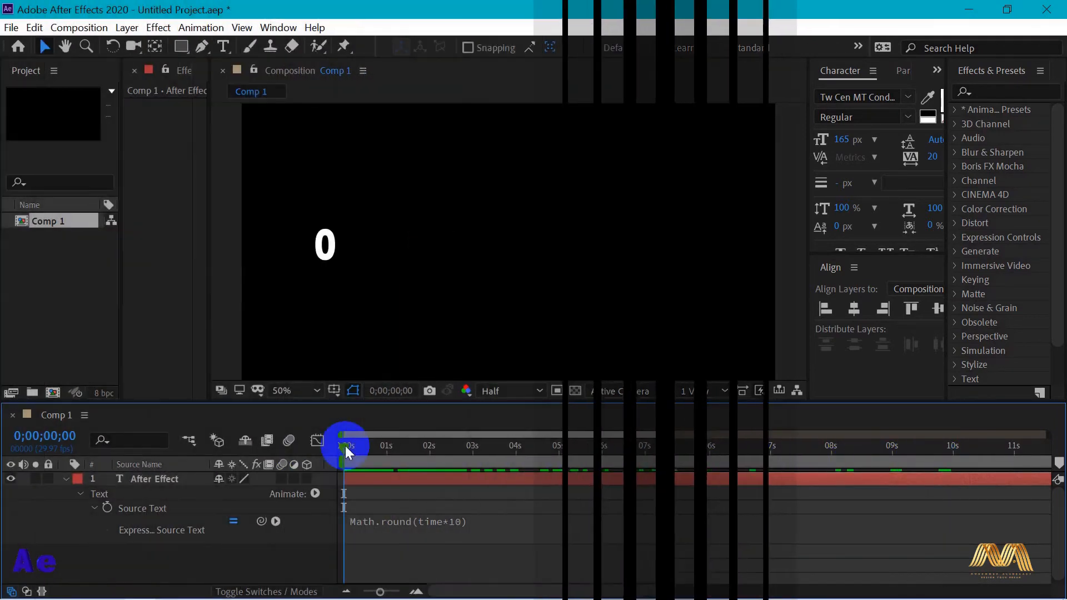
pyautogui.moveTo(345, 446); pyautogui.dragTo(387, 456)
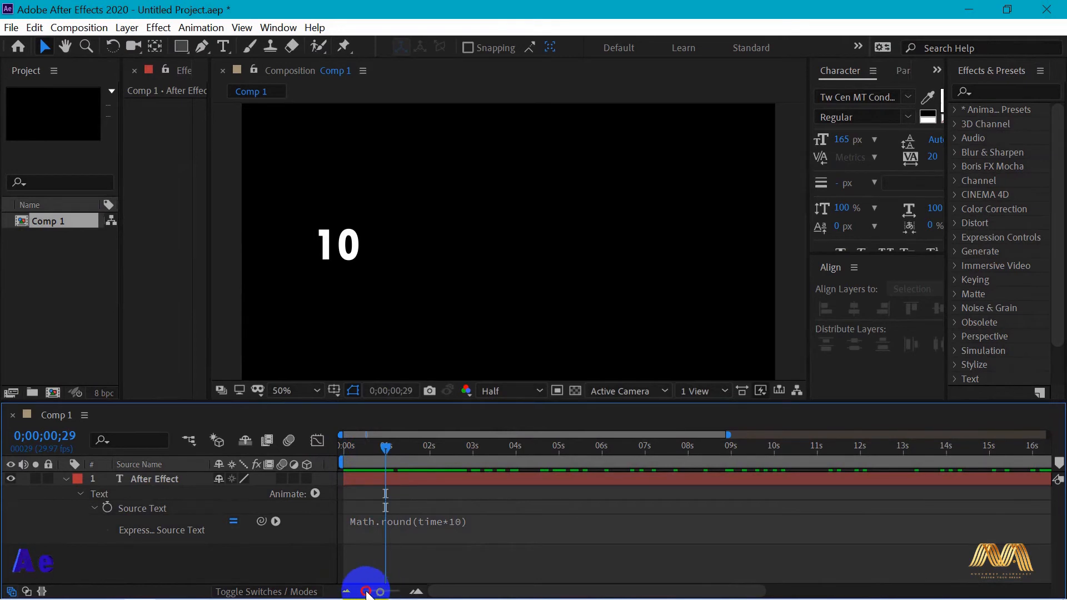
pyautogui.click(346, 590)
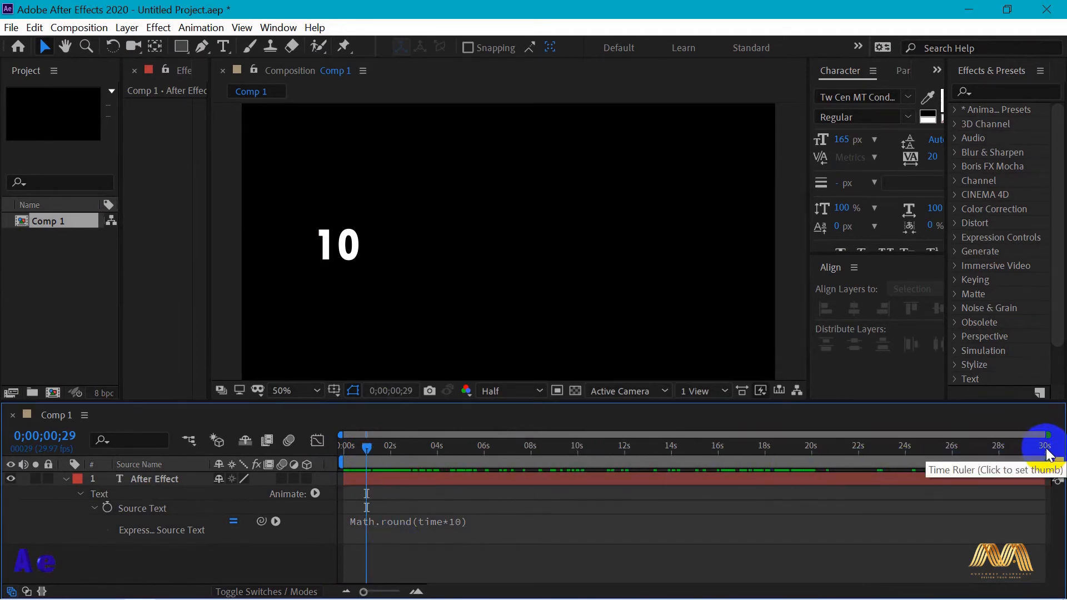
pyautogui.moveTo(369, 449); pyautogui.dragTo(339, 457)
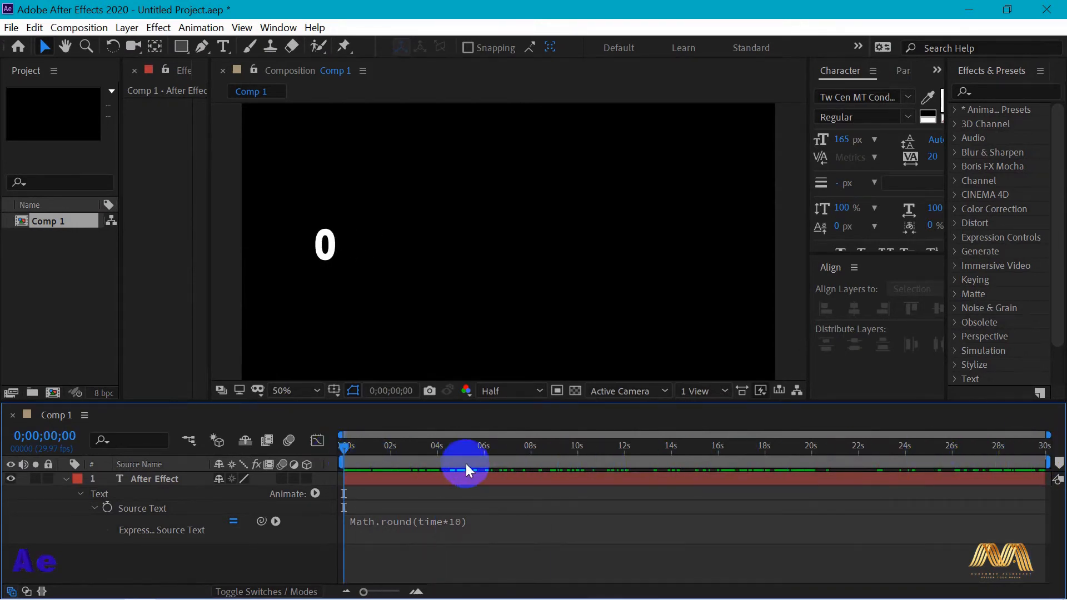
# Move the counter text toward the middle of the frame and check the count from 0;00;20;00 back to the start
pyautogui.click(521, 478)
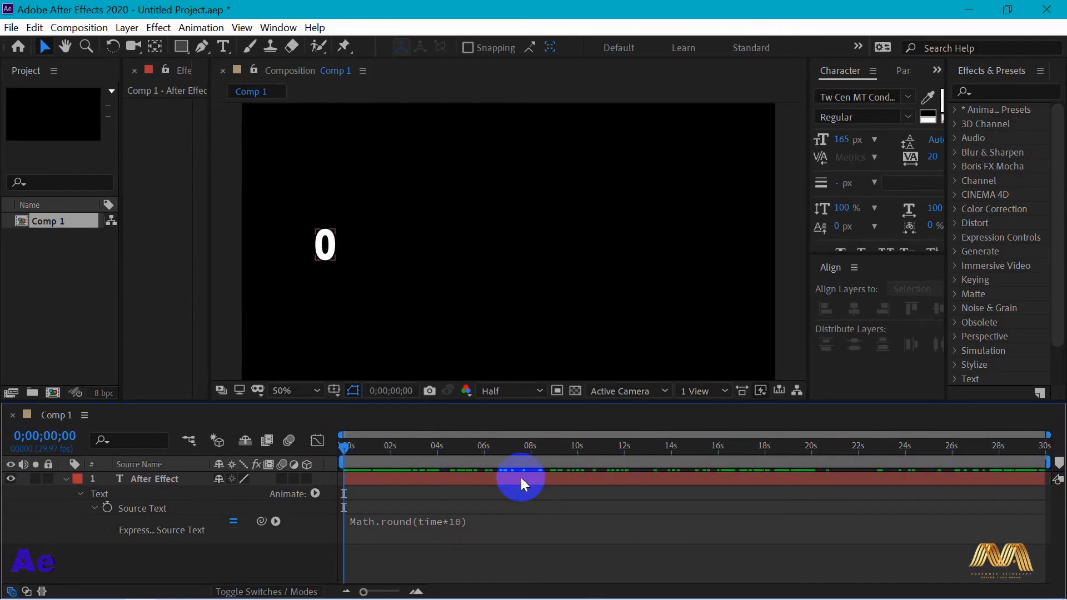
pyautogui.moveTo(330, 254); pyautogui.dragTo(477, 244)
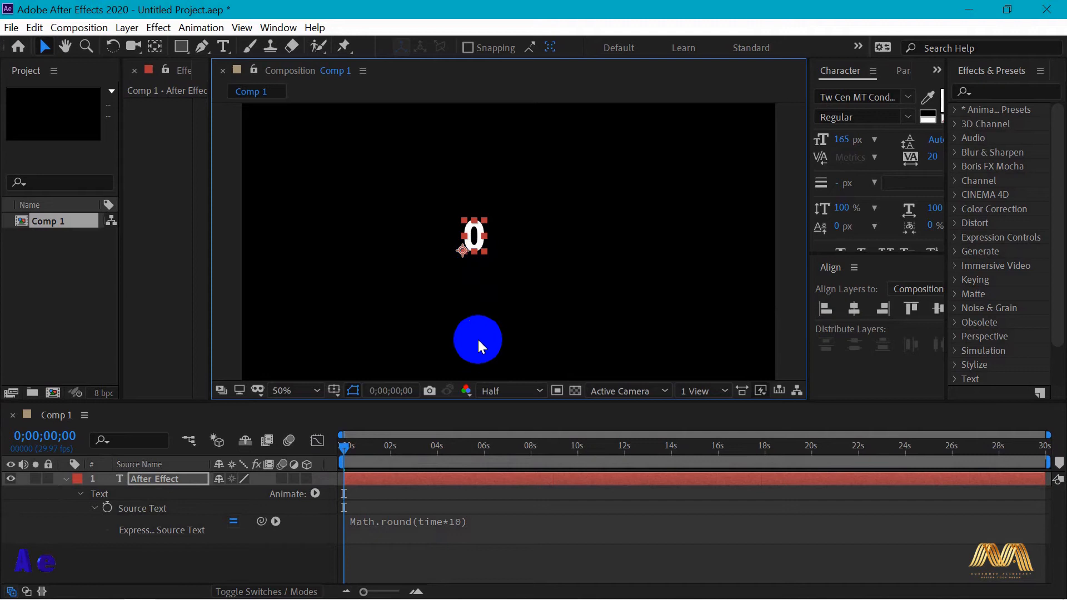
pyautogui.click(811, 452)
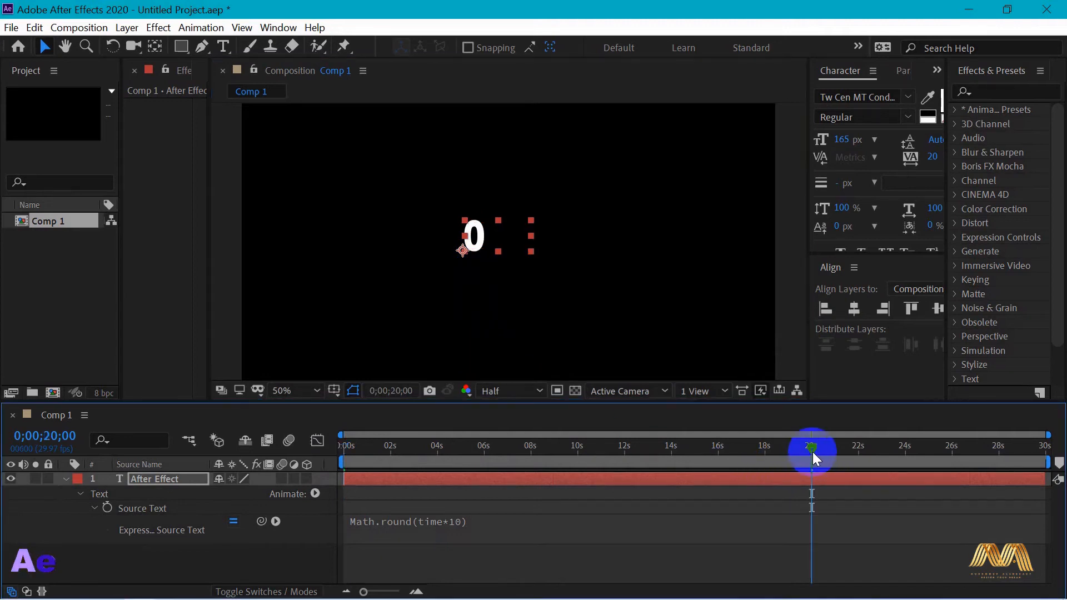
pyautogui.moveTo(805, 451); pyautogui.dragTo(325, 439)
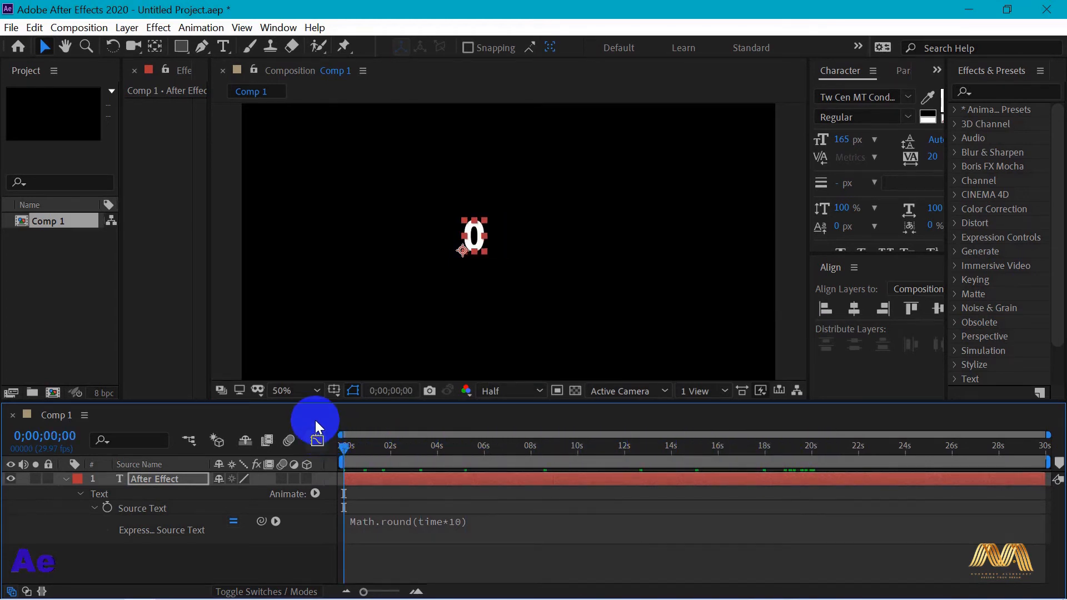
# Append %200 to the Source Text expression, making it Math.round(time*10)%200, and scrub through the count
pyautogui.click(445, 527)
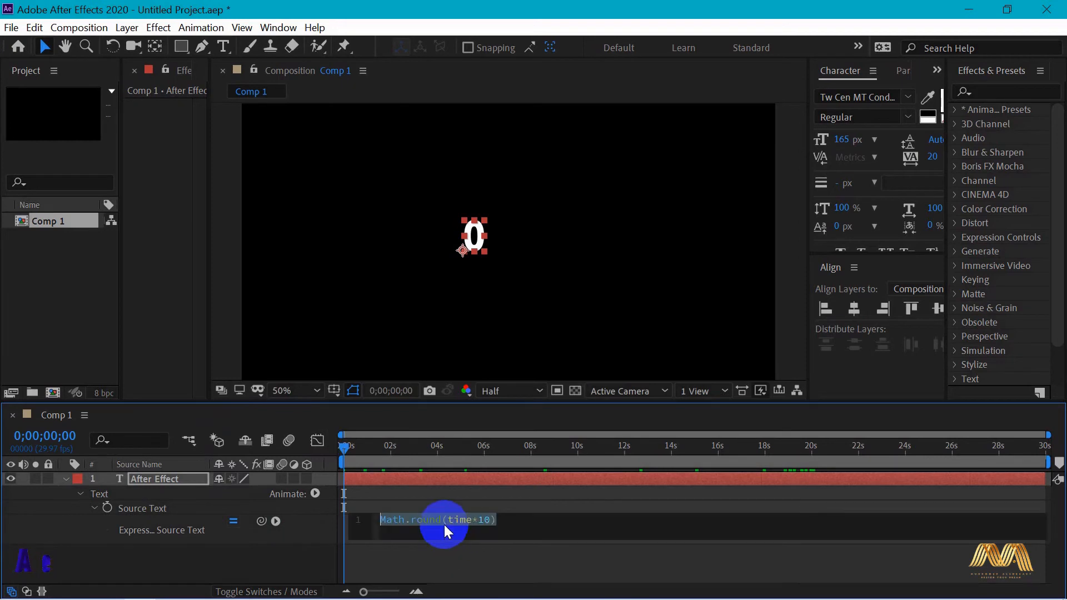
pyautogui.click(501, 519)
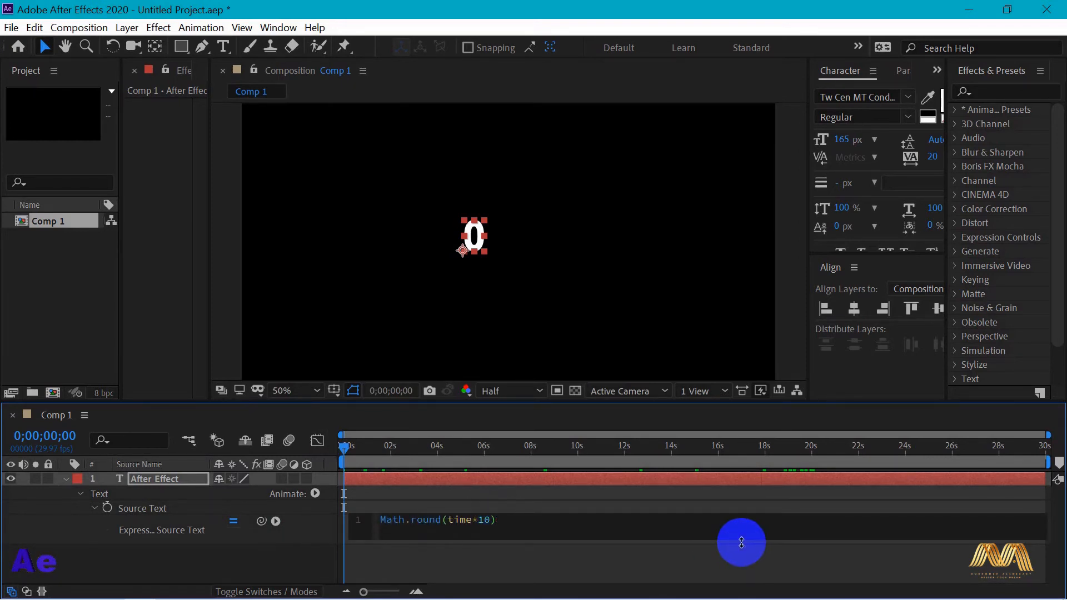
pyautogui.write('%200')
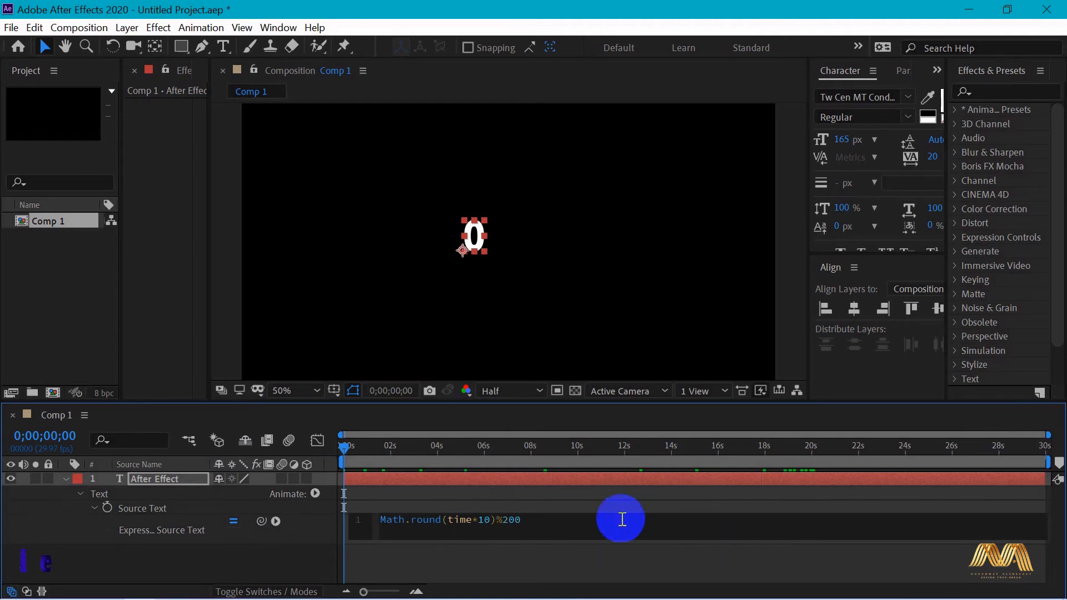
pyautogui.click(543, 499)
pyautogui.moveTo(351, 449); pyautogui.dragTo(429, 448)
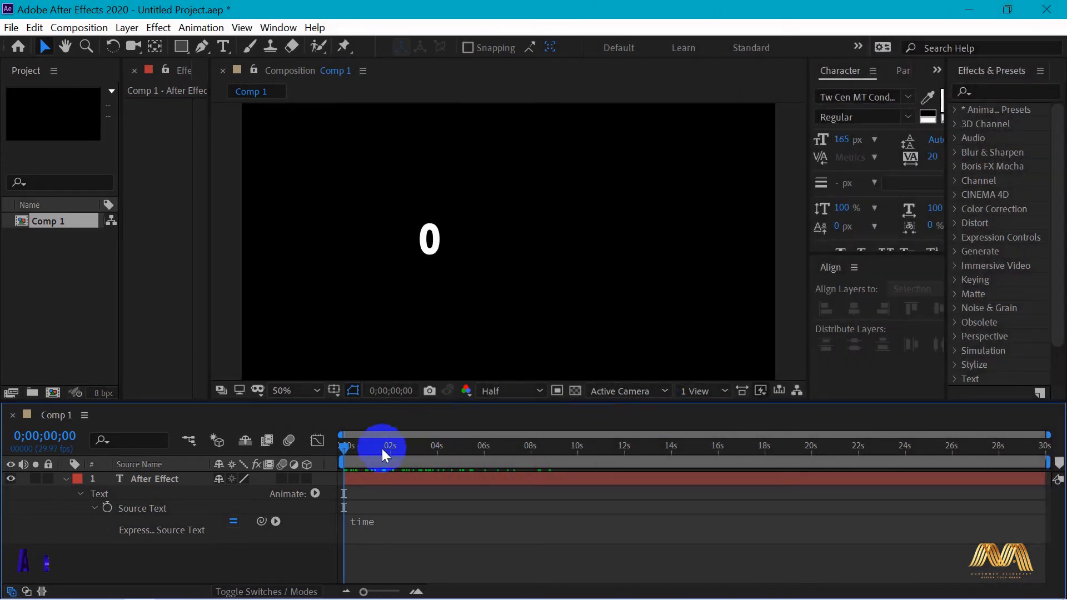
# Return to the start and browse the Global expression functions available for Source Text, looking at the time conversion entries
pyautogui.moveTo(346, 448); pyautogui.dragTo(322, 443)
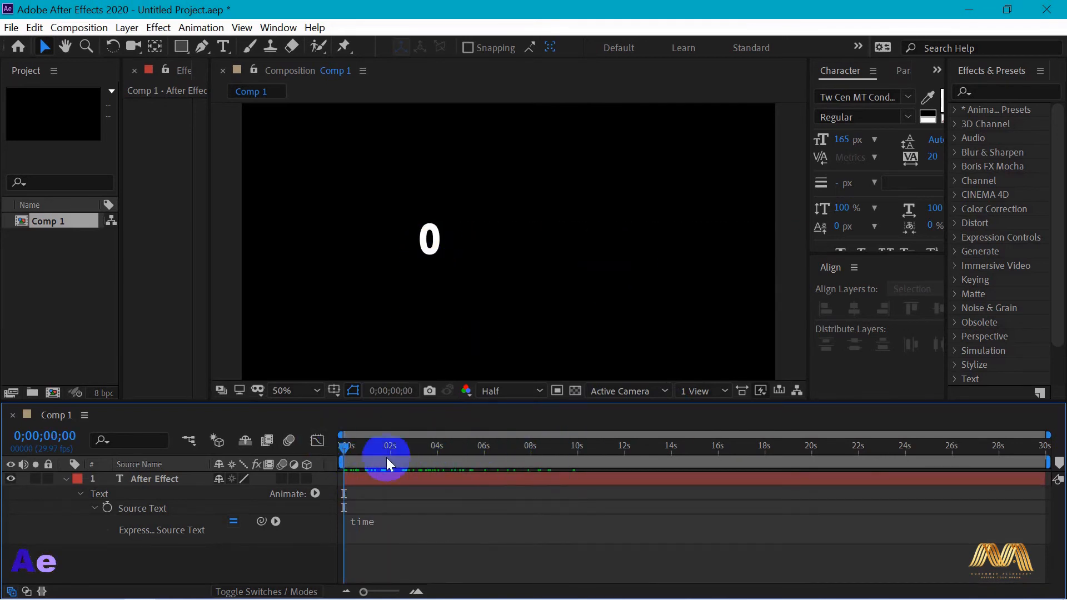
pyautogui.click(358, 525)
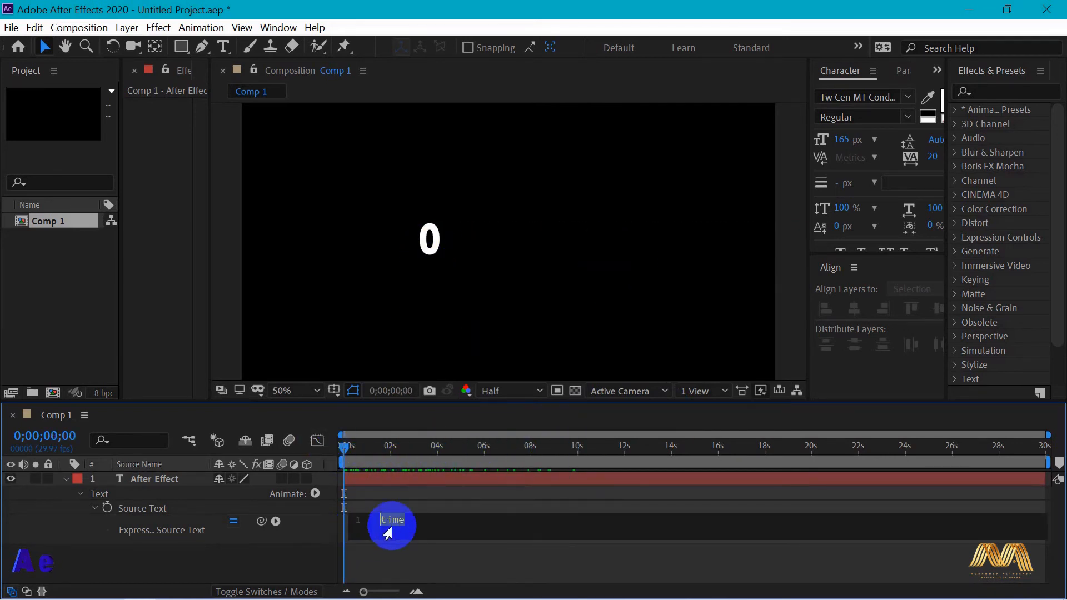
pyautogui.click(275, 521)
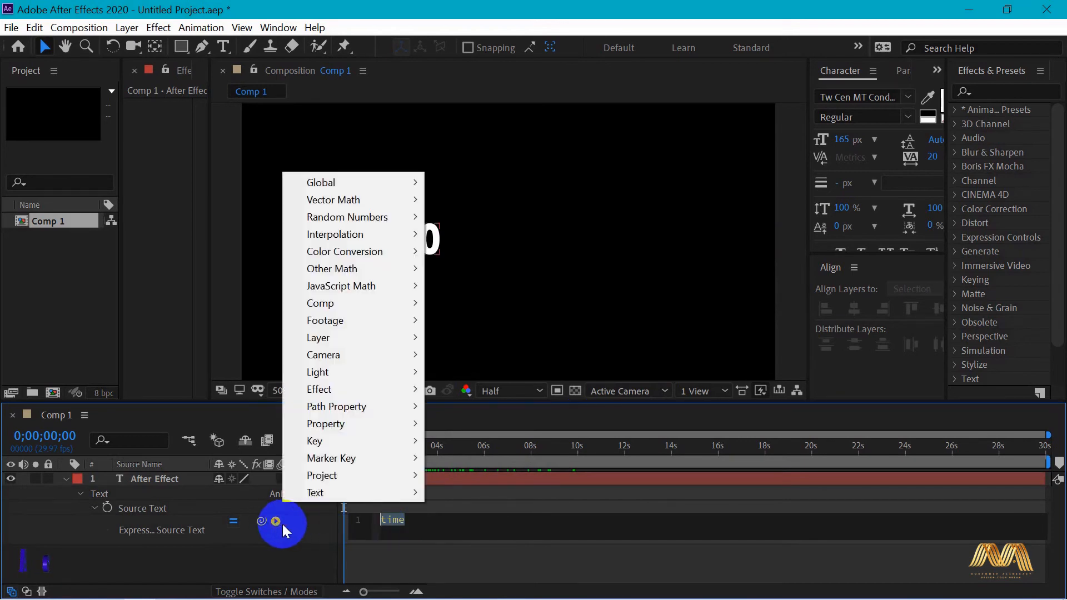
pyautogui.moveTo(334, 179)
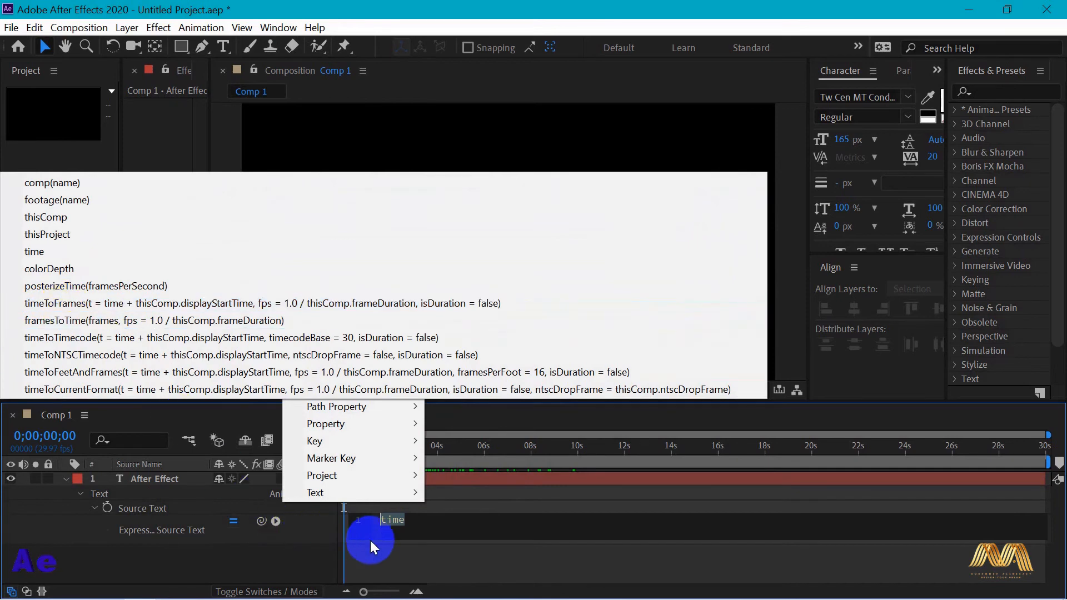
pyautogui.click(375, 523)
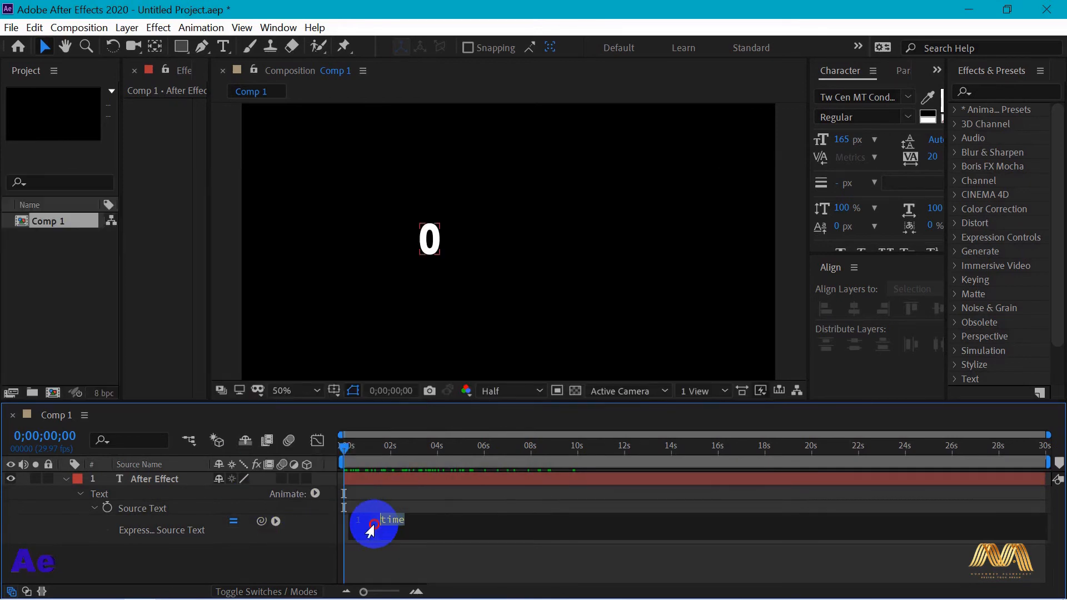
# Insert timeToFrames(time,) in front of the existing time in the Source Text expression
pyautogui.click(471, 527)
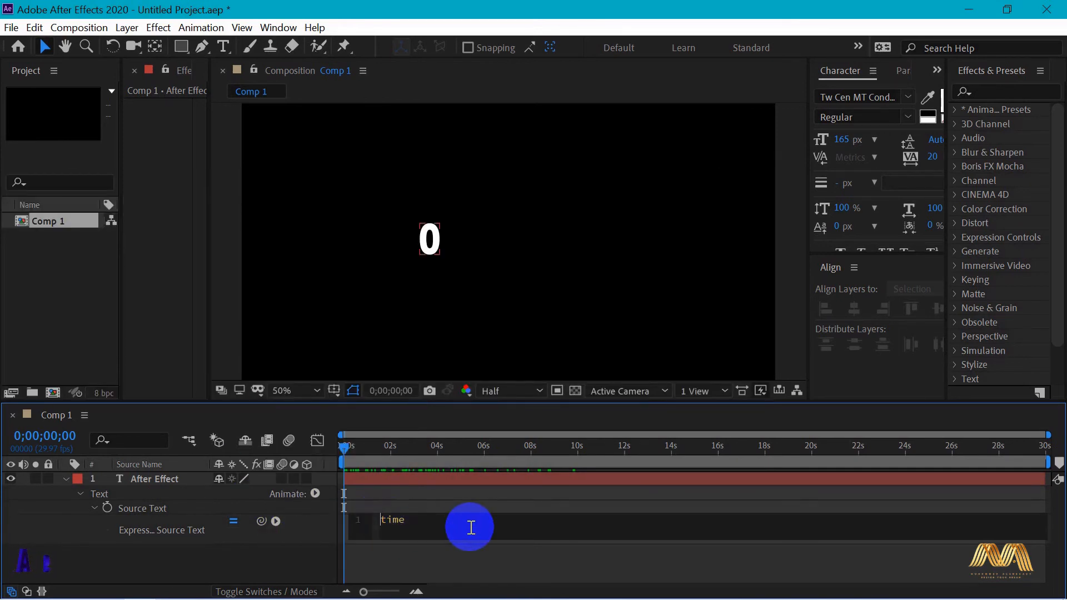
pyautogui.write('timeToFrames')
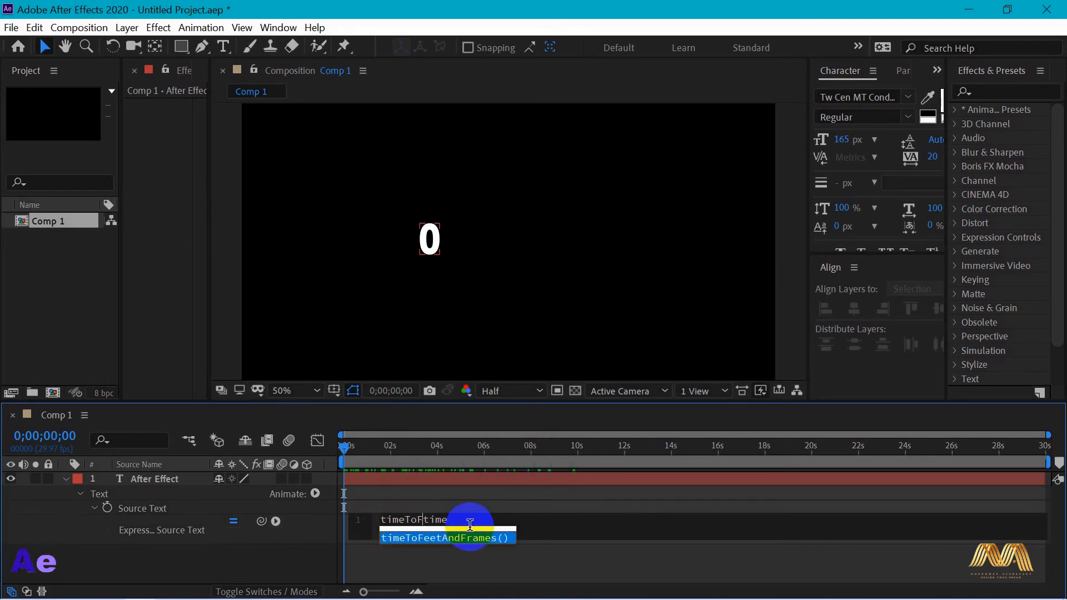
pyautogui.write('(')
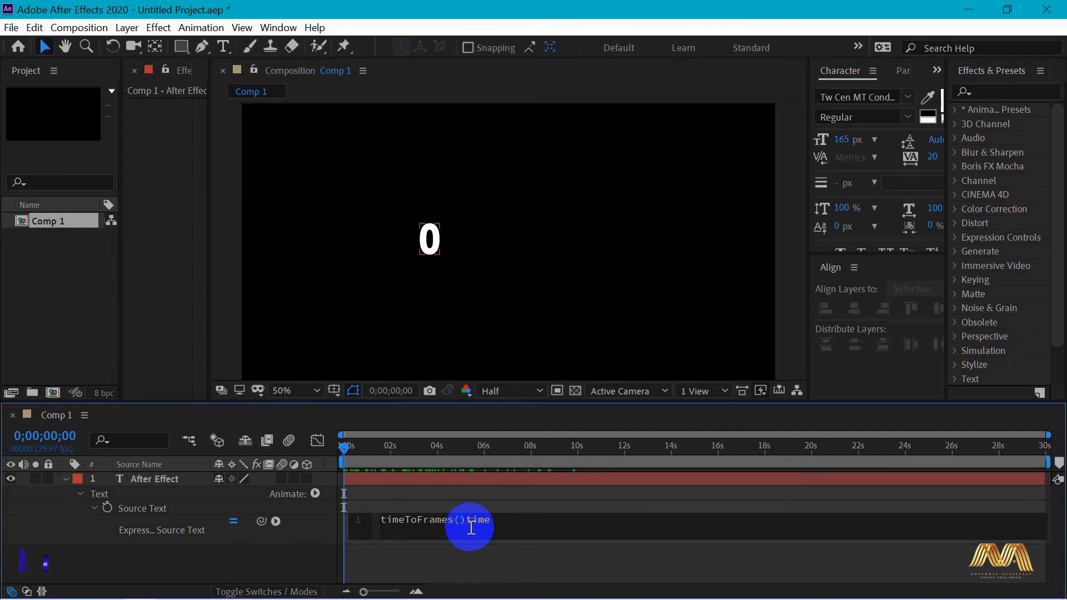
pyautogui.write('time,')
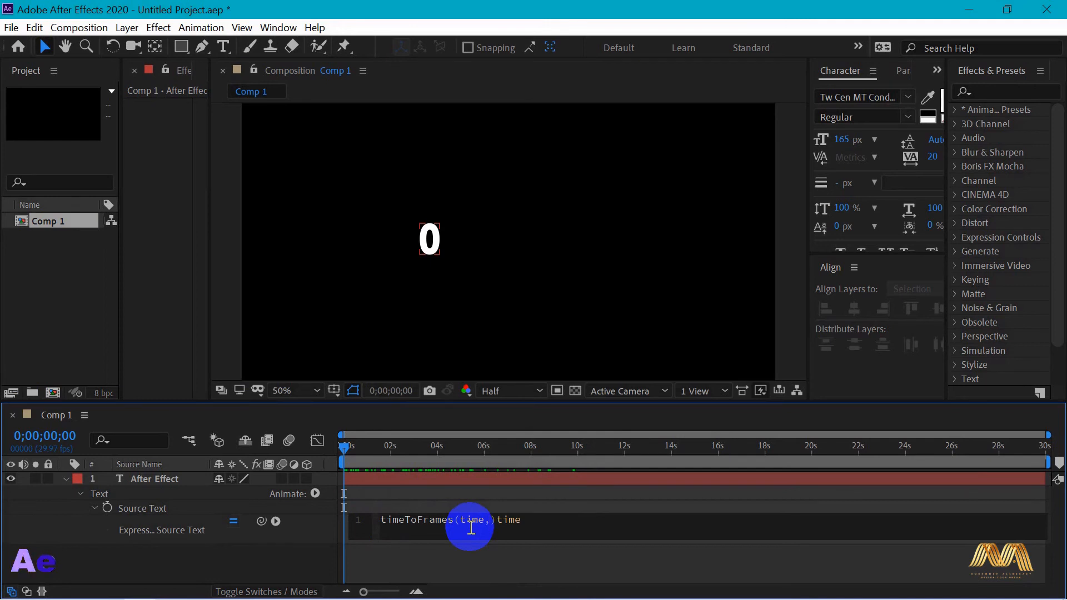
pyautogui.click(200, 350)
# Look up the frame rate of Comp 1 in its composition settings
pyautogui.rightClick(54, 415)
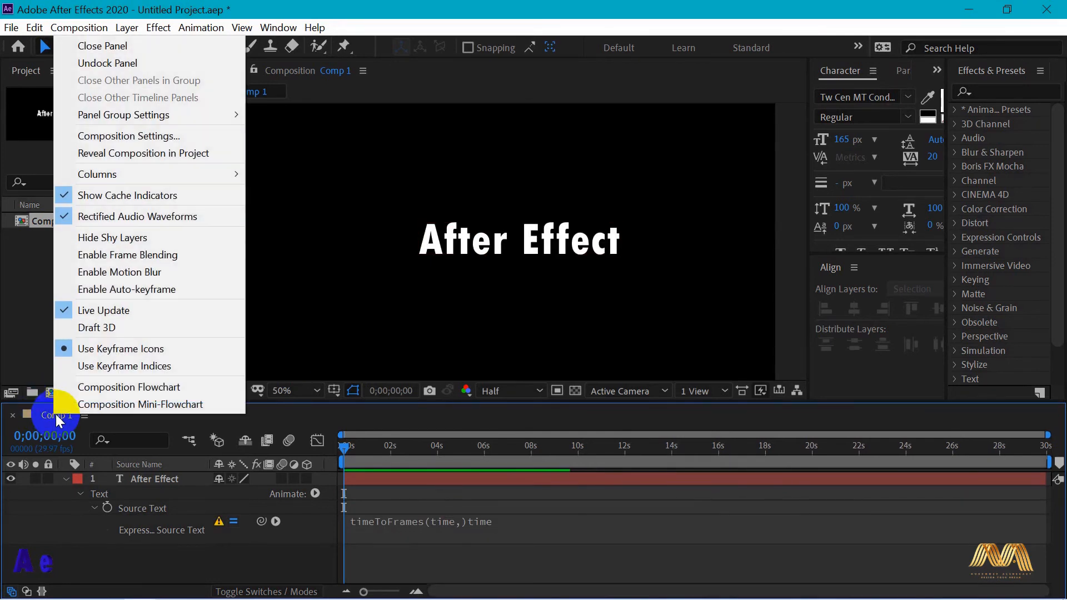
pyautogui.click(159, 136)
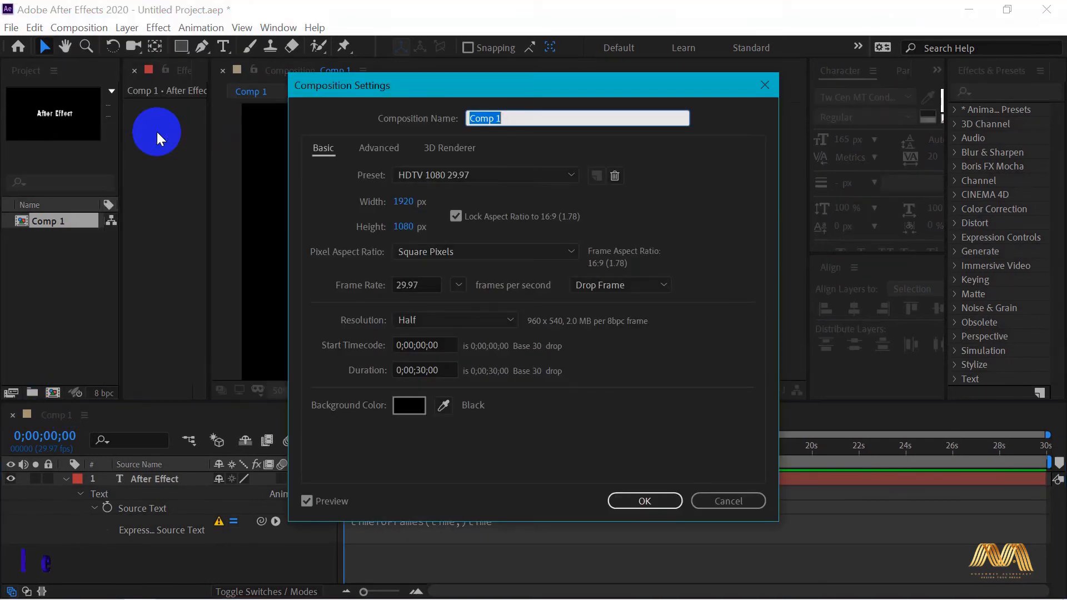
pyautogui.click(412, 285)
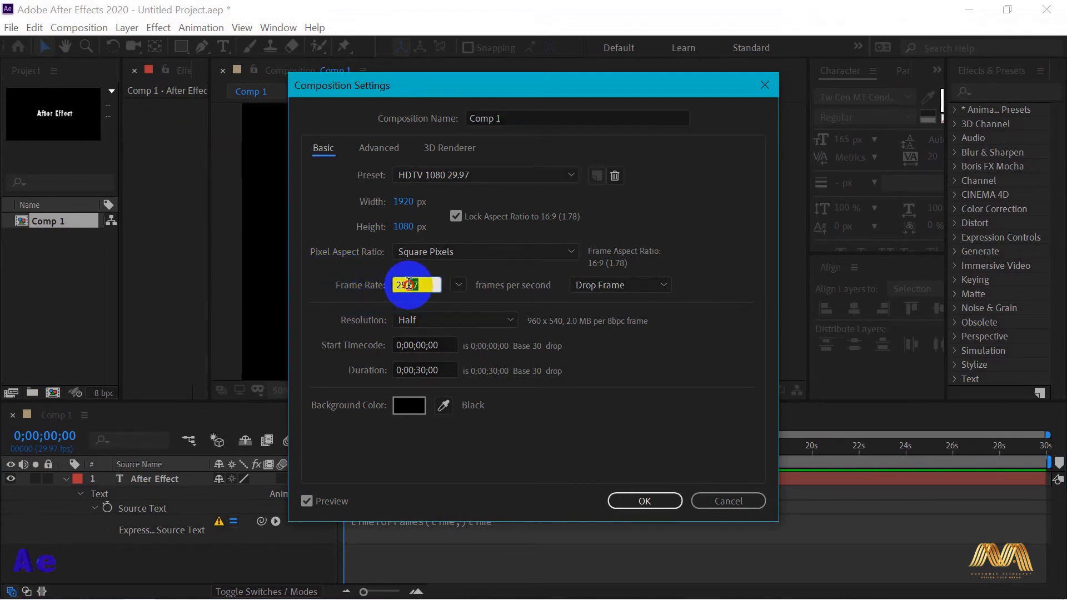
pyautogui.click(671, 501)
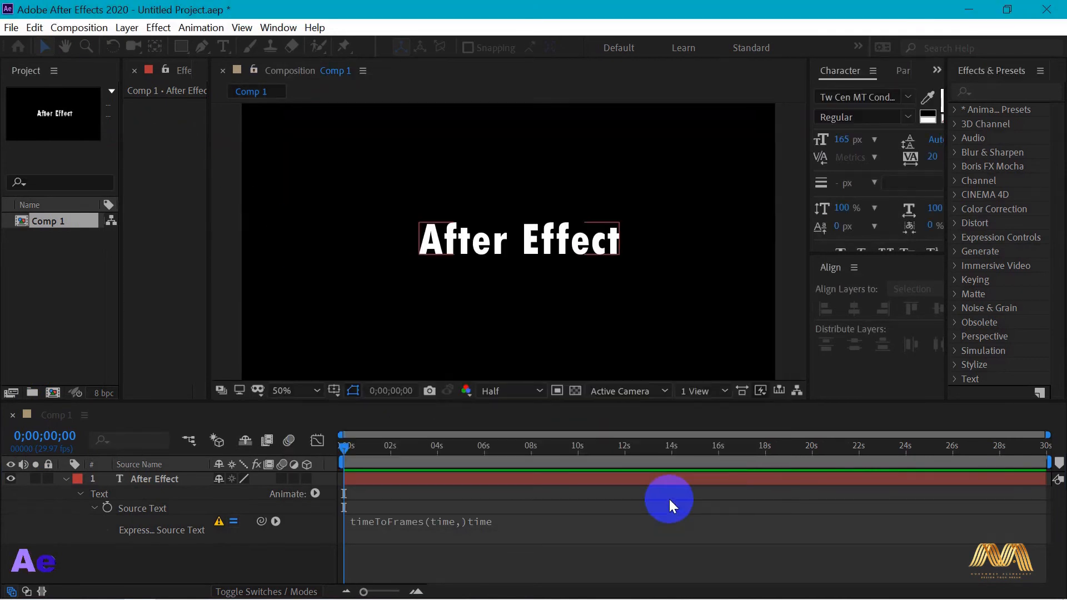
# Complete the Source Text expression as timeToFrames(time,29.97), removing the leftover trailing time
pyautogui.click(462, 535)
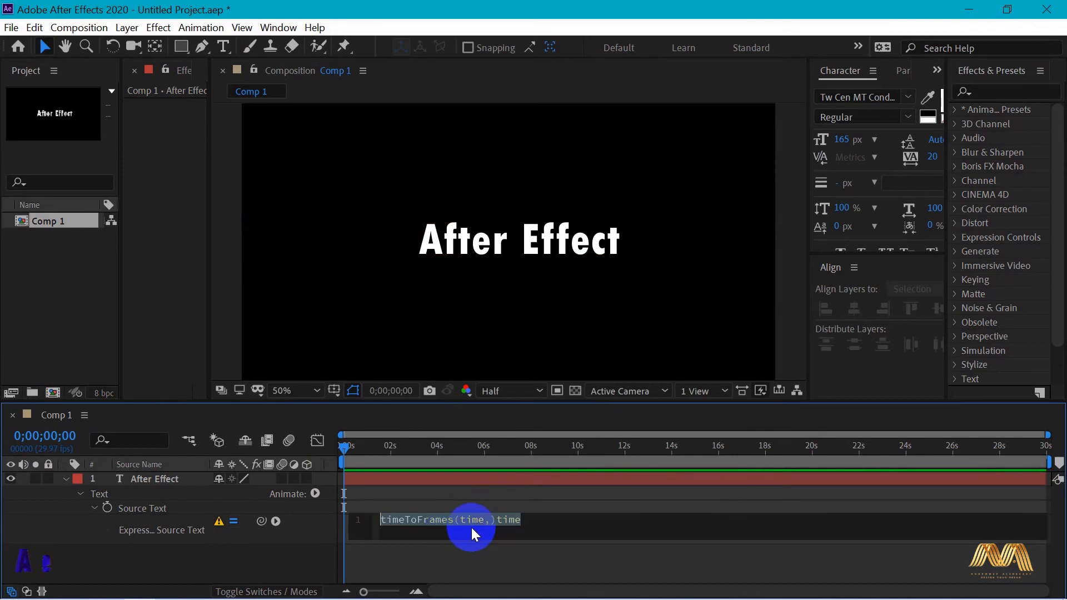
pyautogui.write('29.97')
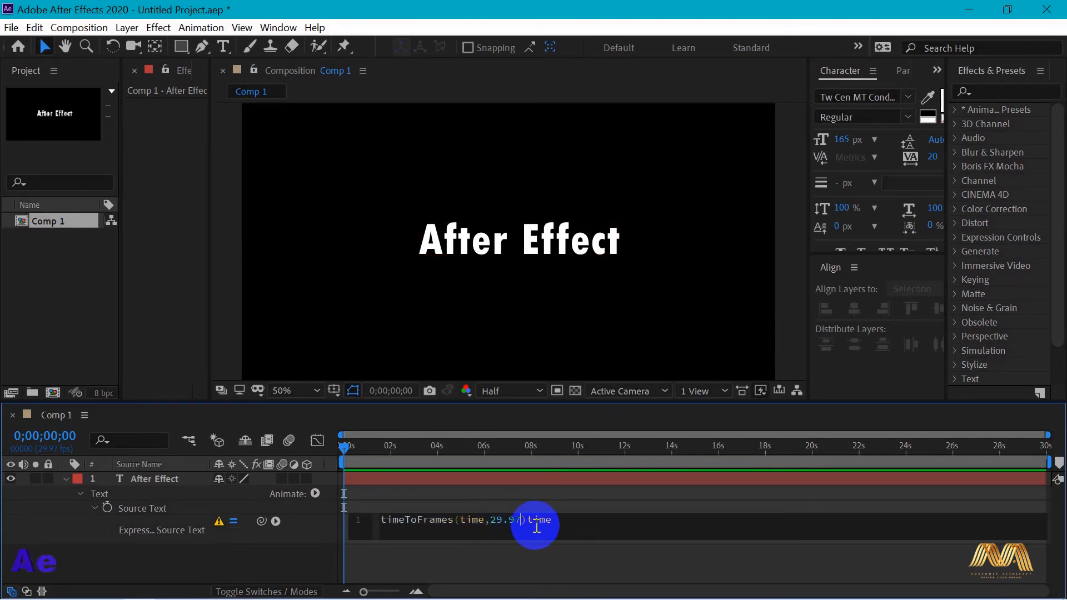
pyautogui.press('BackSpace')
pyautogui.press('BackSpace')
pyautogui.press('BackSpace')
pyautogui.press('BackSpace')
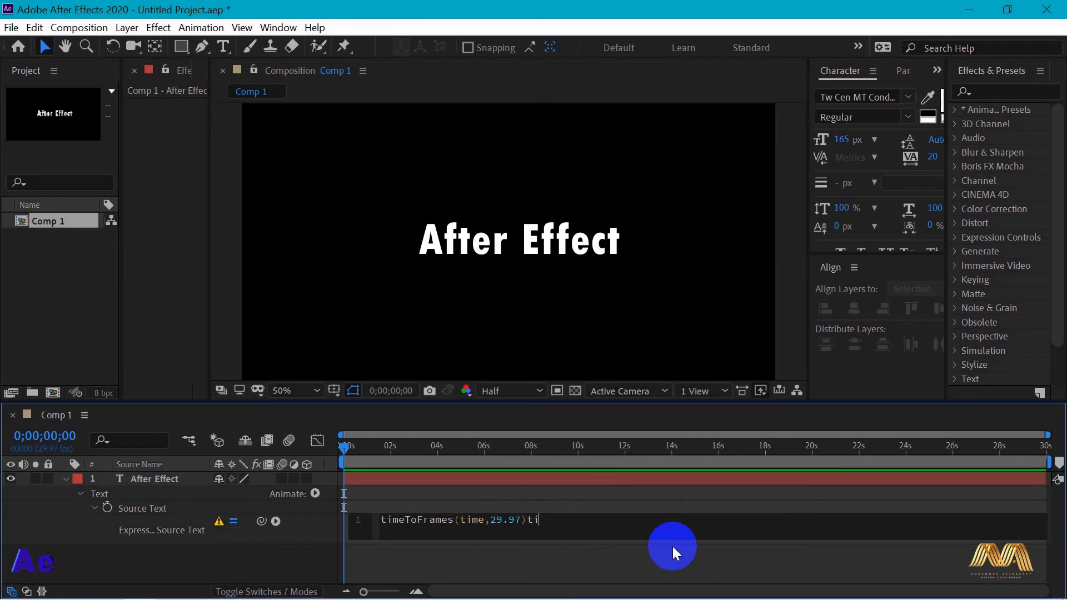
pyautogui.click(618, 502)
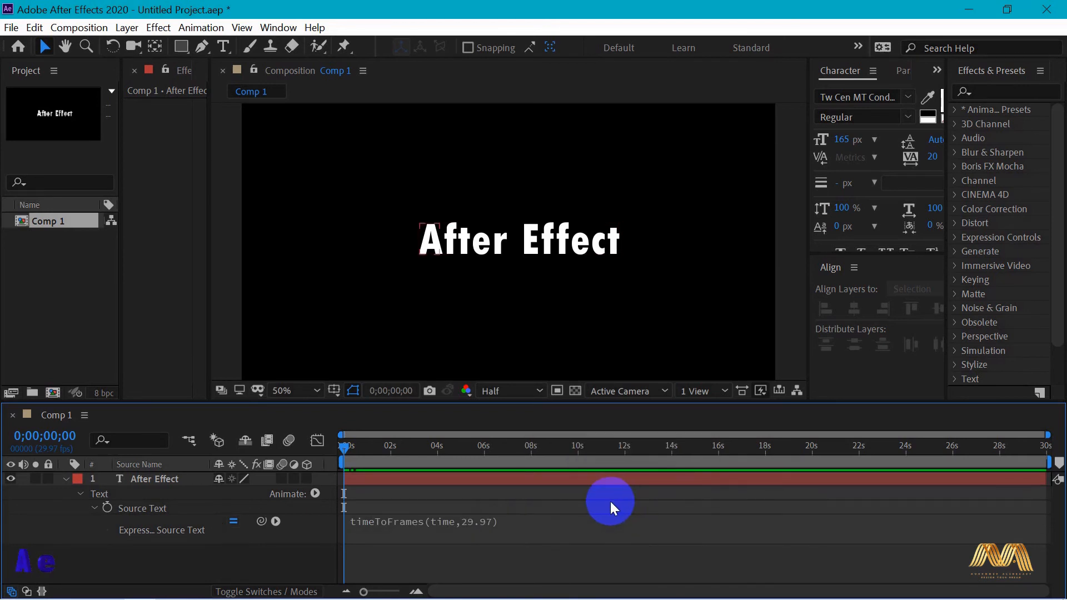
# Replace the Source Text expression with the Global function timeToTimecode, using its default arguments, and scrub the timeline
pyautogui.moveTo(341, 445); pyautogui.dragTo(292, 445)
pyautogui.keyDown('alt'); pyautogui.click(108, 508); pyautogui.keyUp('alt')
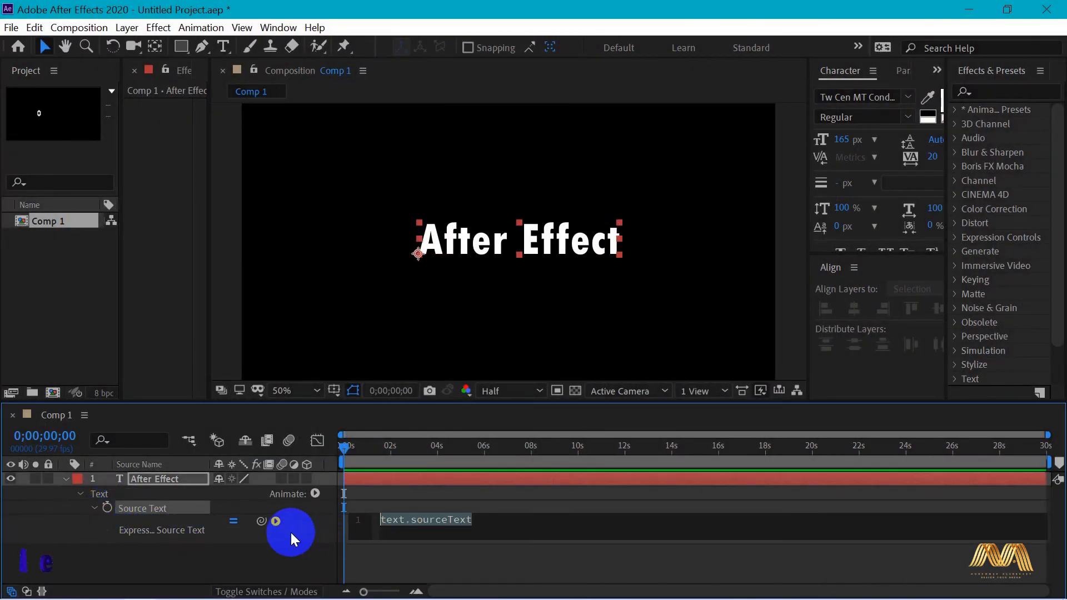
pyautogui.click(276, 520)
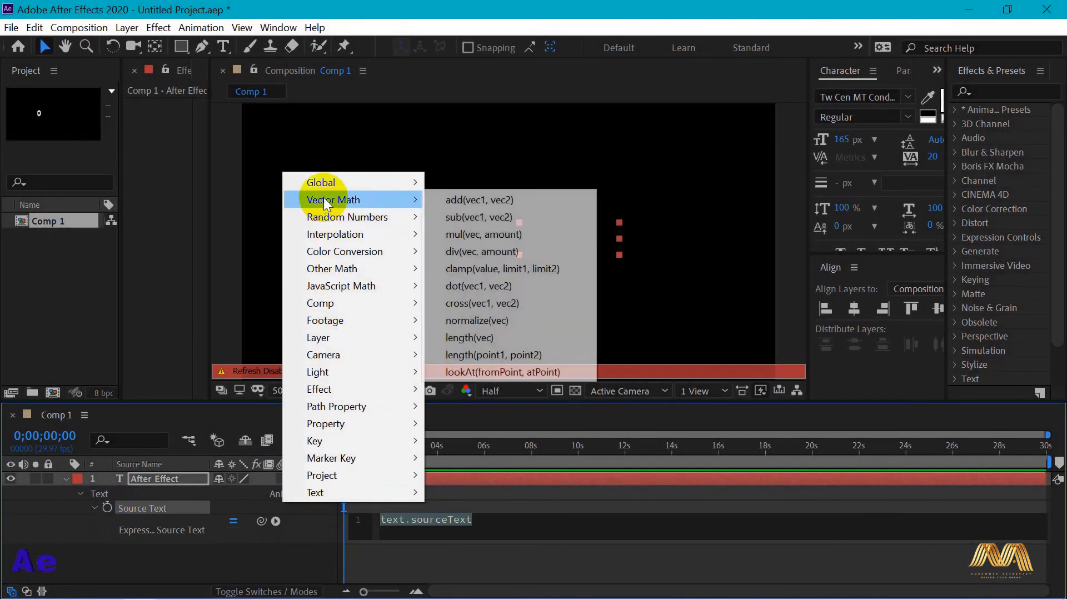
pyautogui.moveTo(325, 183)
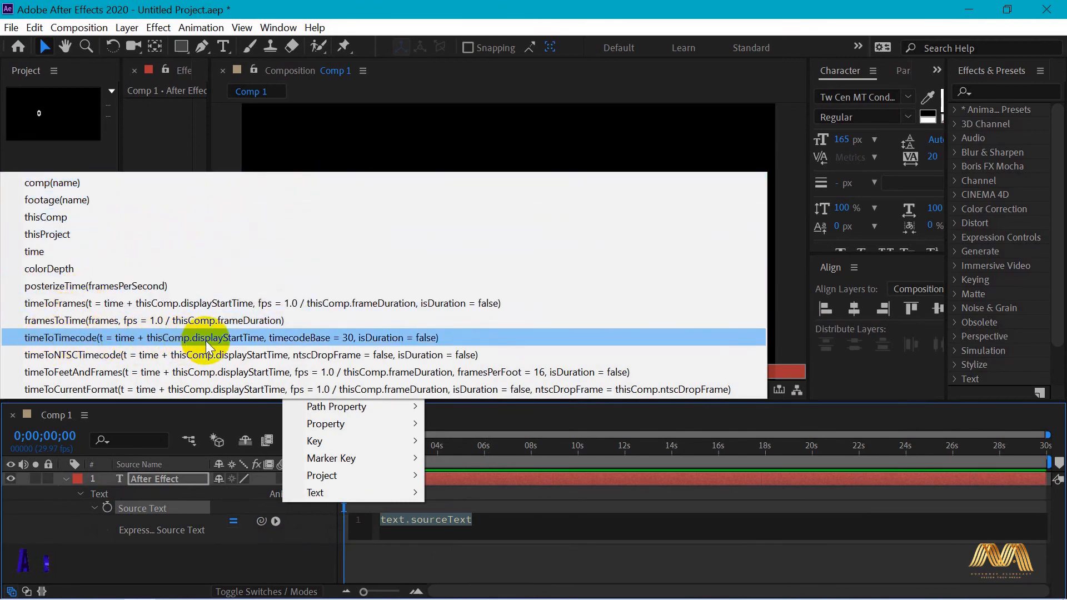
pyautogui.click(186, 343)
pyautogui.moveTo(342, 455); pyautogui.dragTo(334, 431)
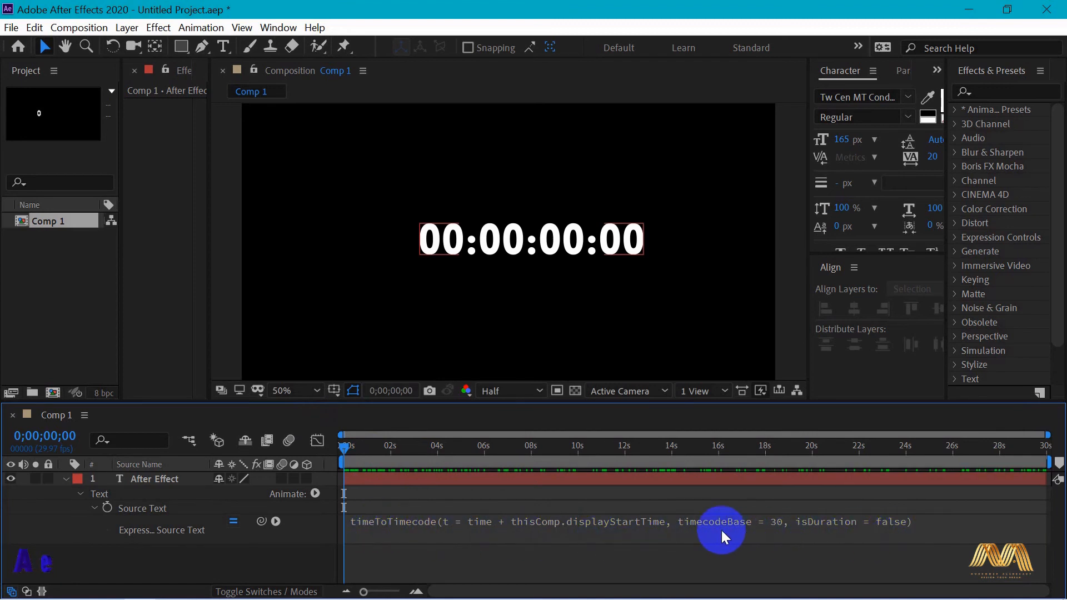
# Replace the default arguments of the Source Text expression so it reads timeToTimecode(time,29.97)
pyautogui.click(658, 531)
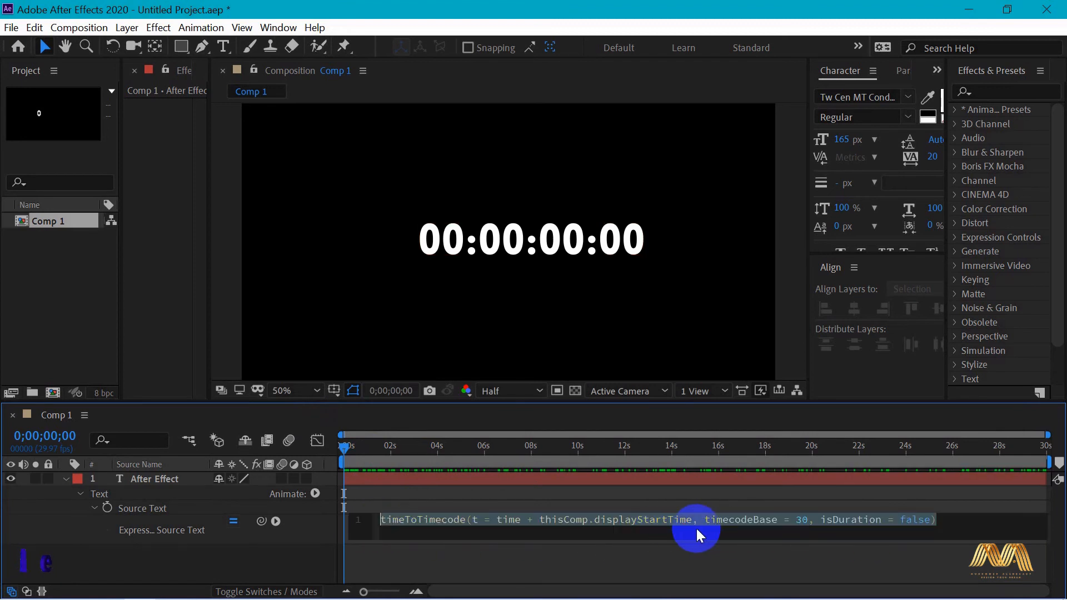
pyautogui.moveTo(938, 520); pyautogui.dragTo(468, 518)
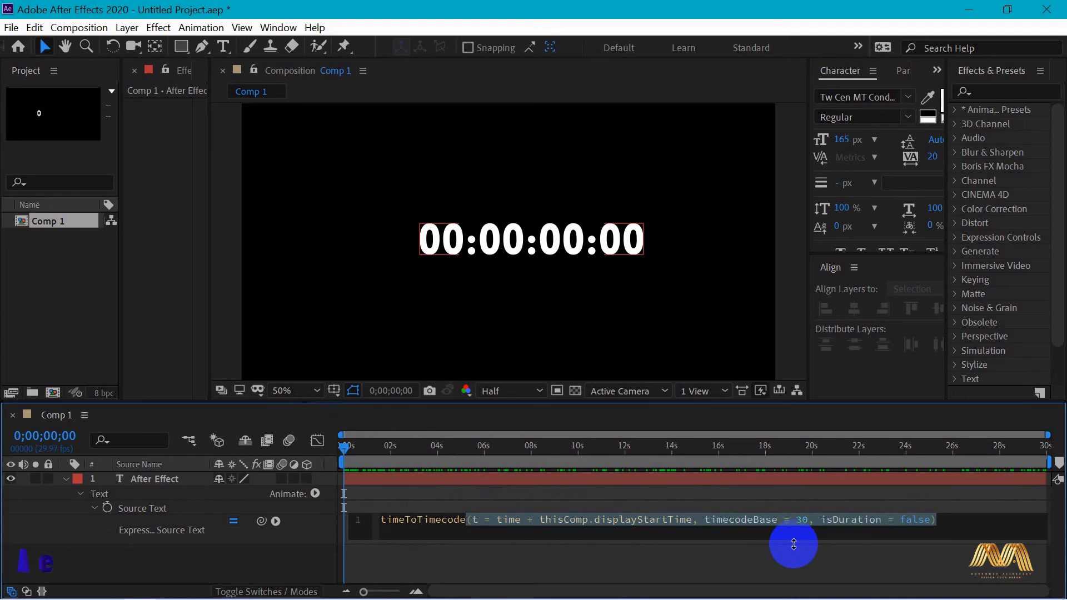
pyautogui.press('BackSpace')
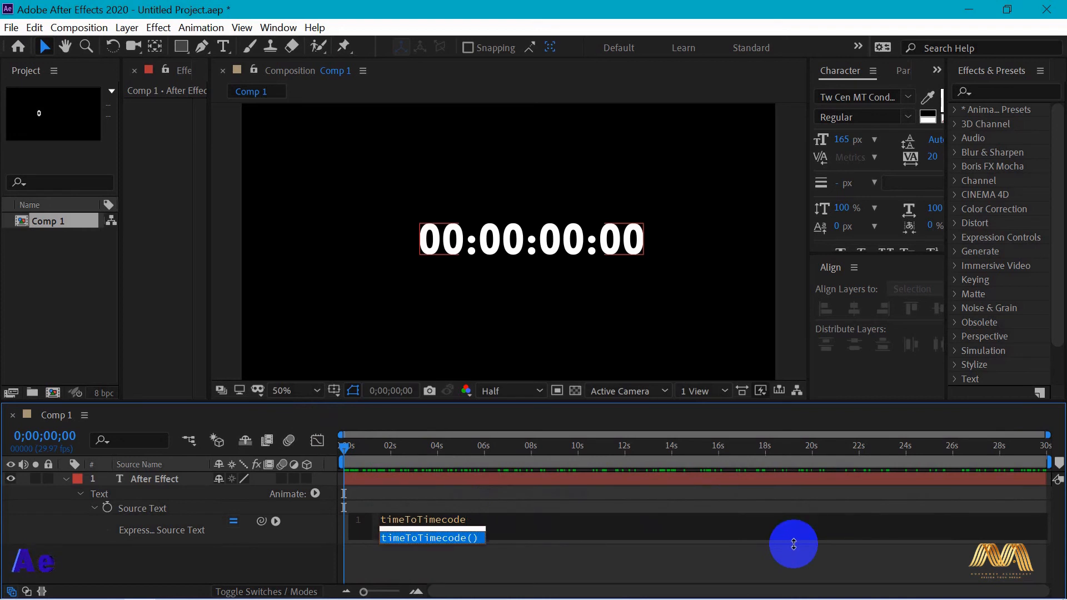
pyautogui.press('Escape')
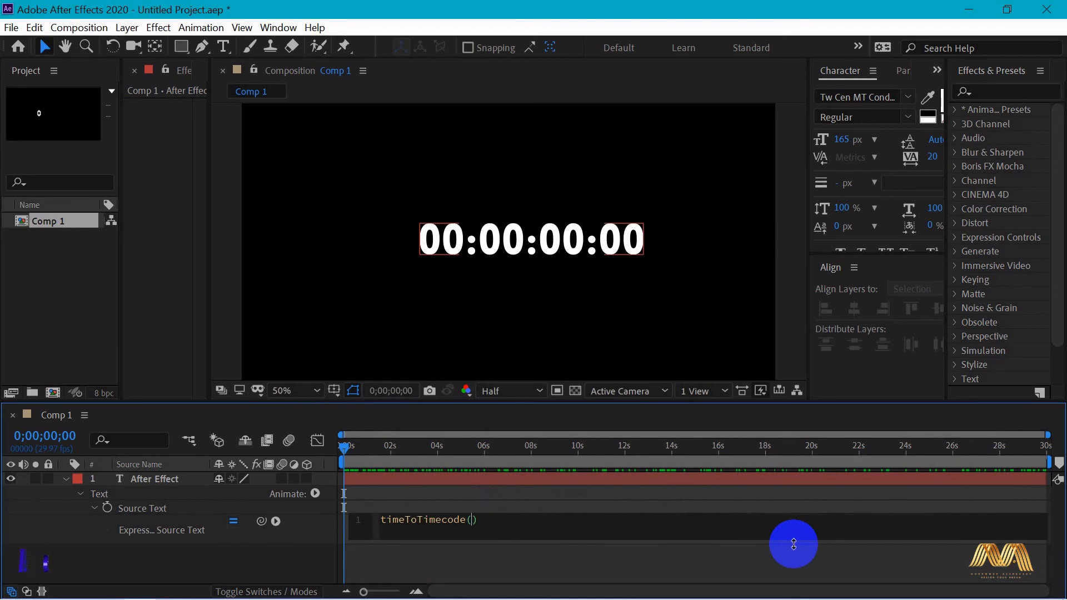
pyautogui.write('time')
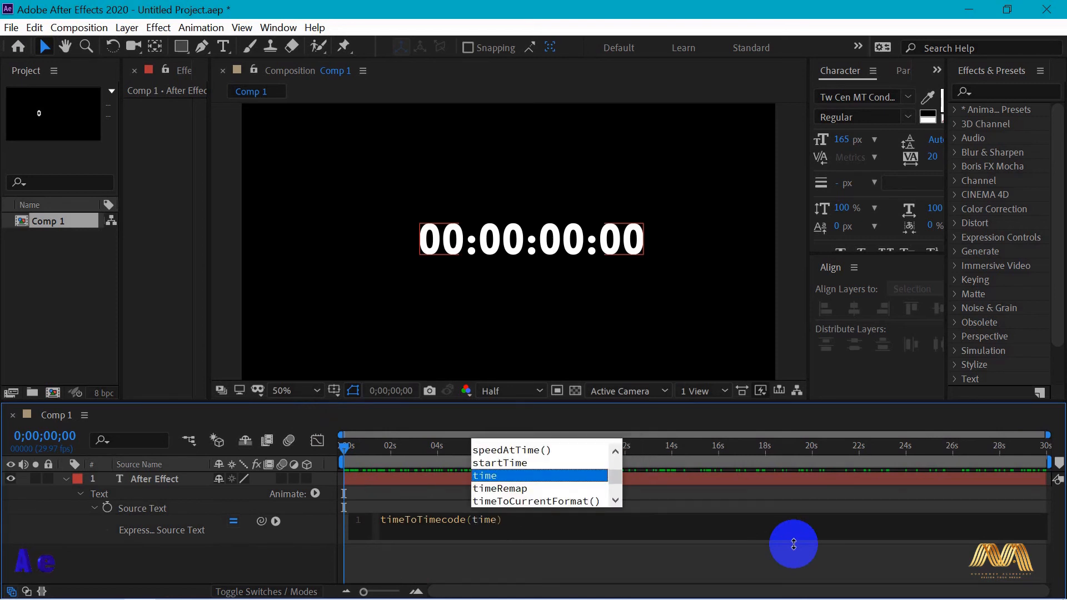
pyautogui.write(',29.97')
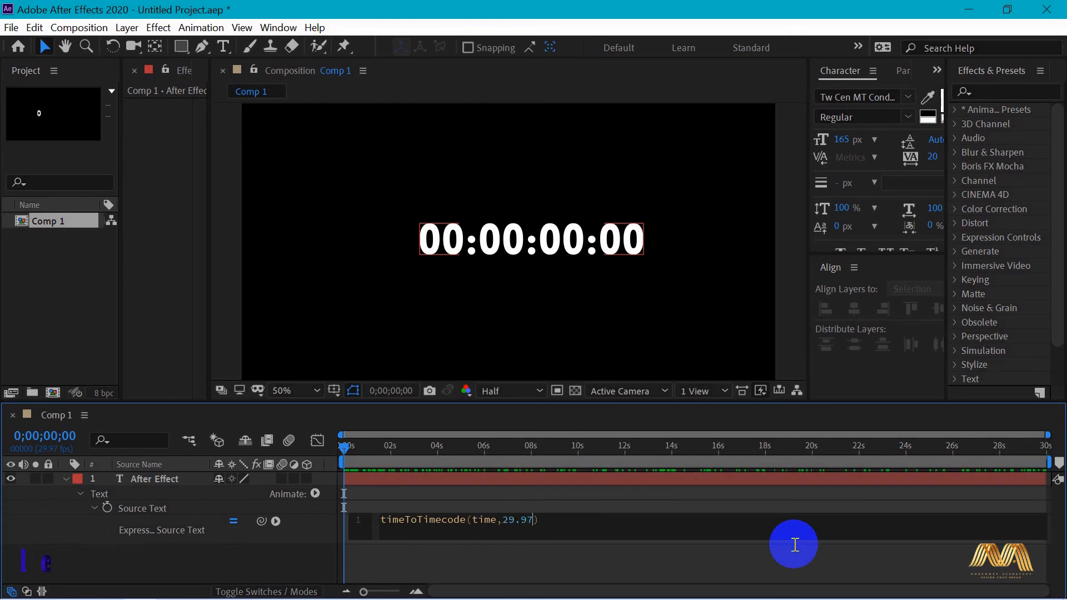
pyautogui.click(769, 498)
# Play Comp 1 from the start to preview the timecode counter, stopping after several seconds
pyautogui.moveTo(344, 446)
pyautogui.mouseDown()
pyautogui.moveTo(1048, 447)
pyautogui.moveTo(342, 451)
pyautogui.mouseUp()
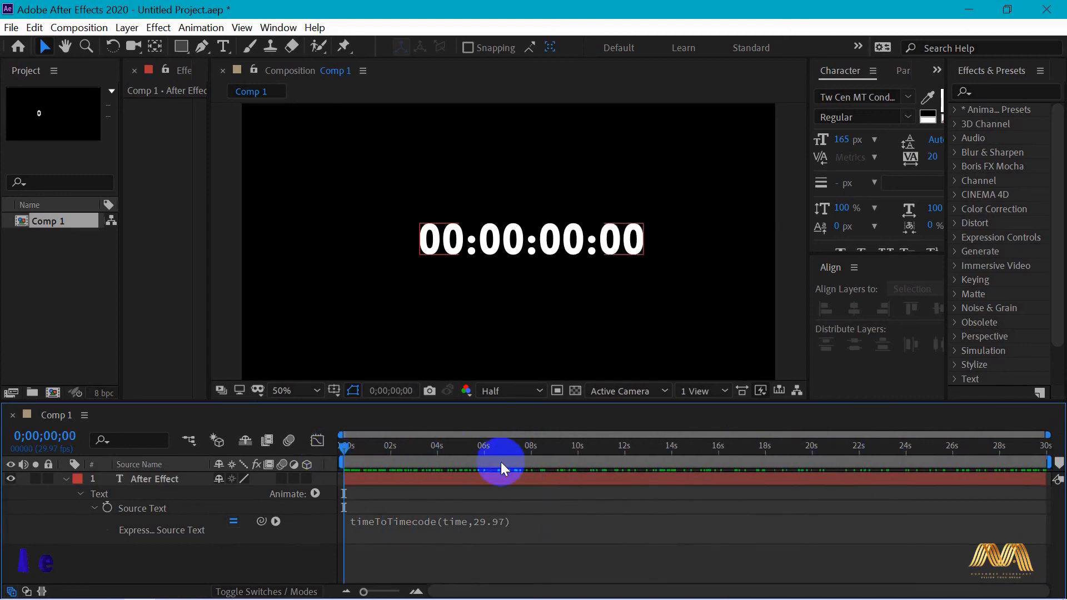
pyautogui.press('space')
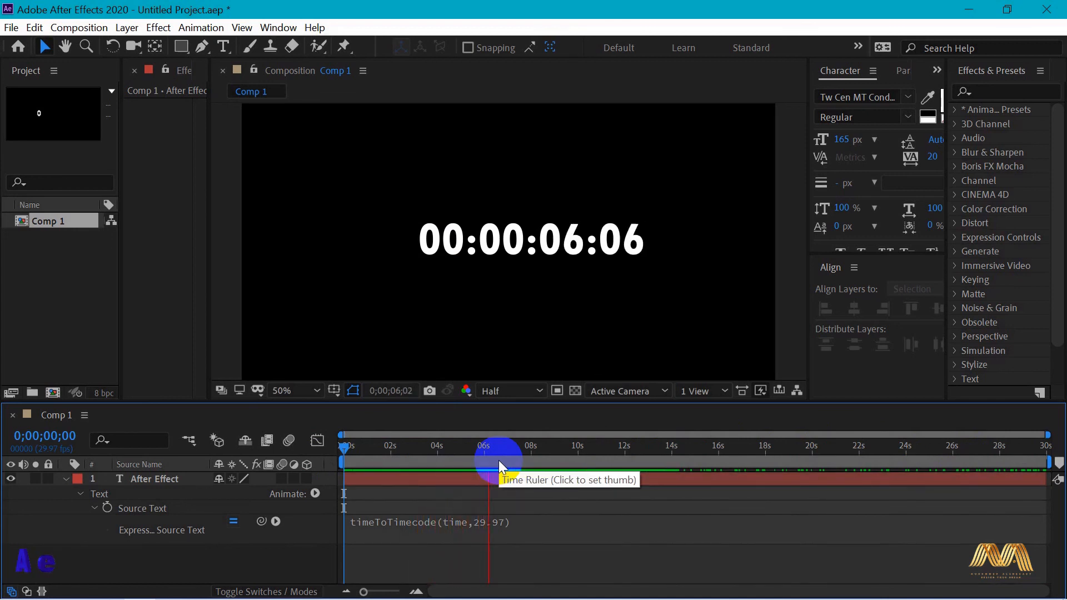
pyautogui.press('space')
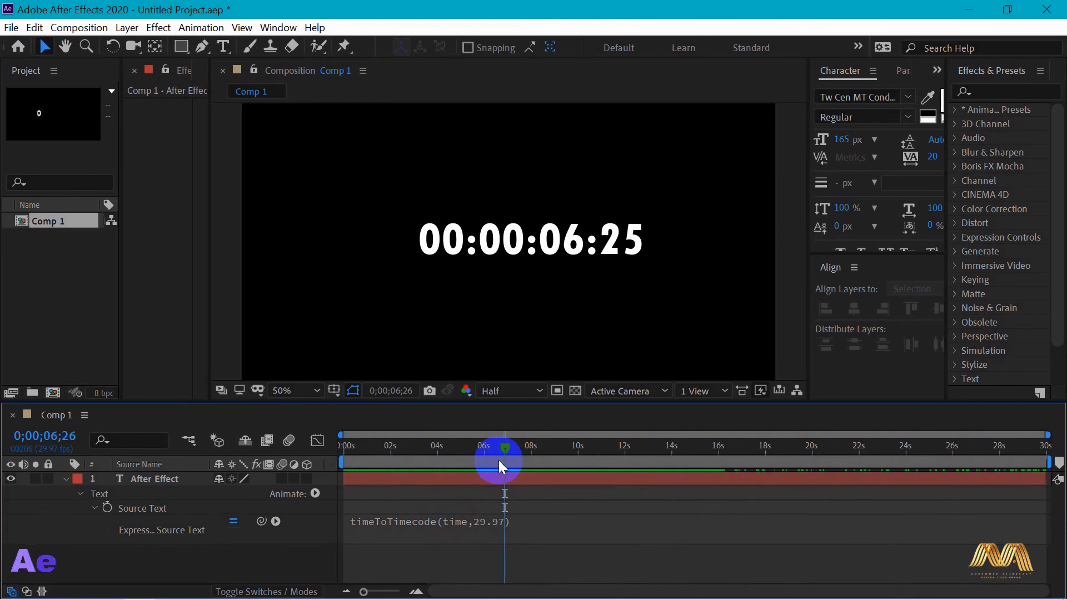